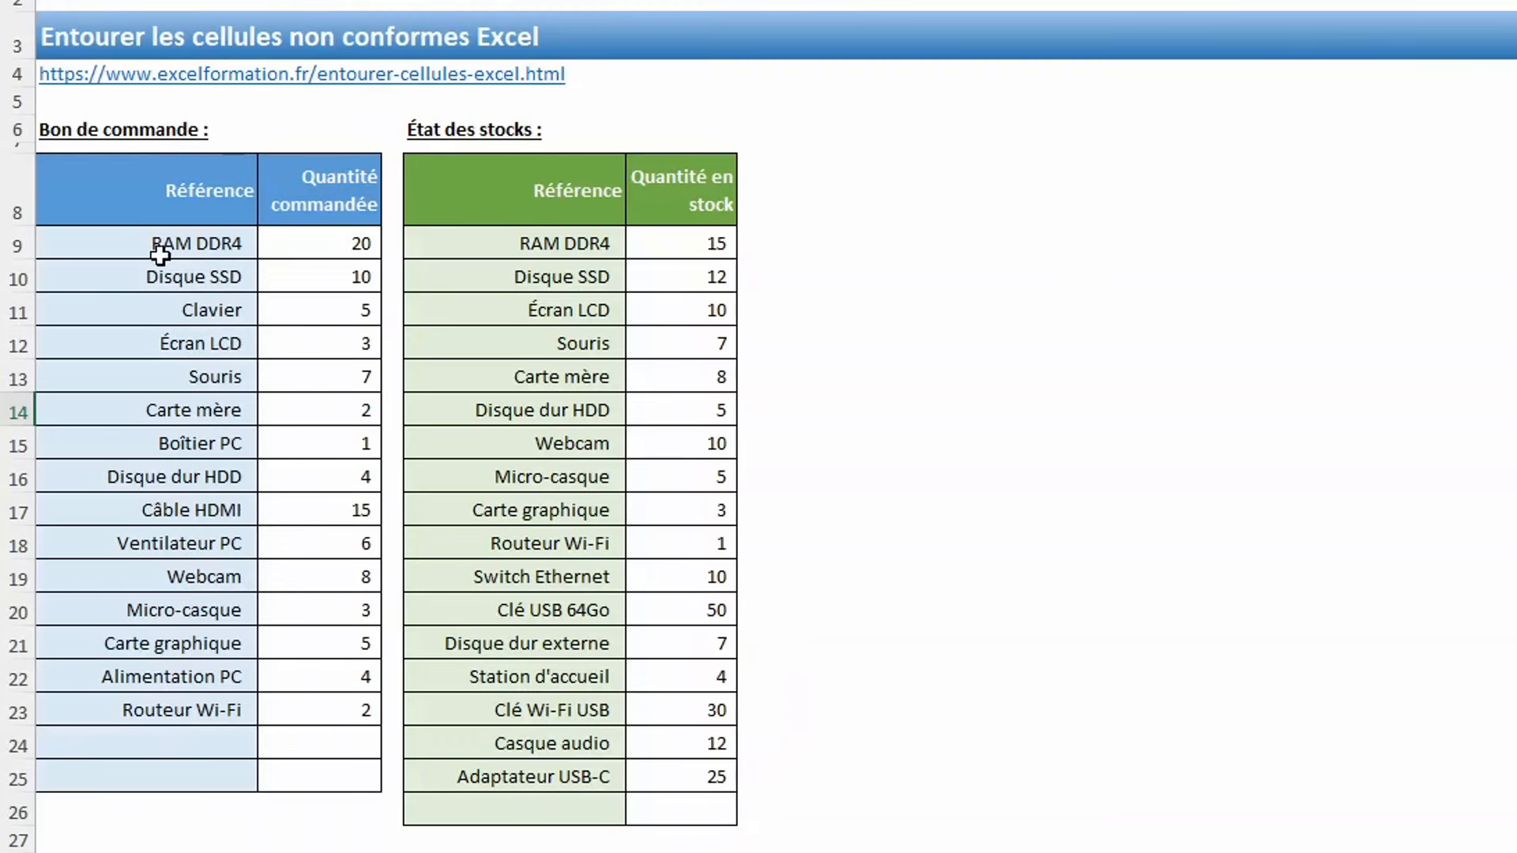
Step: Set up a Liste data validation on the order references A9:A25 with the stock references =$D$9:$D$26 as source
{"action": "left_click_drag", "start_coordinate": [156, 241], "coordinate": [212, 769]}
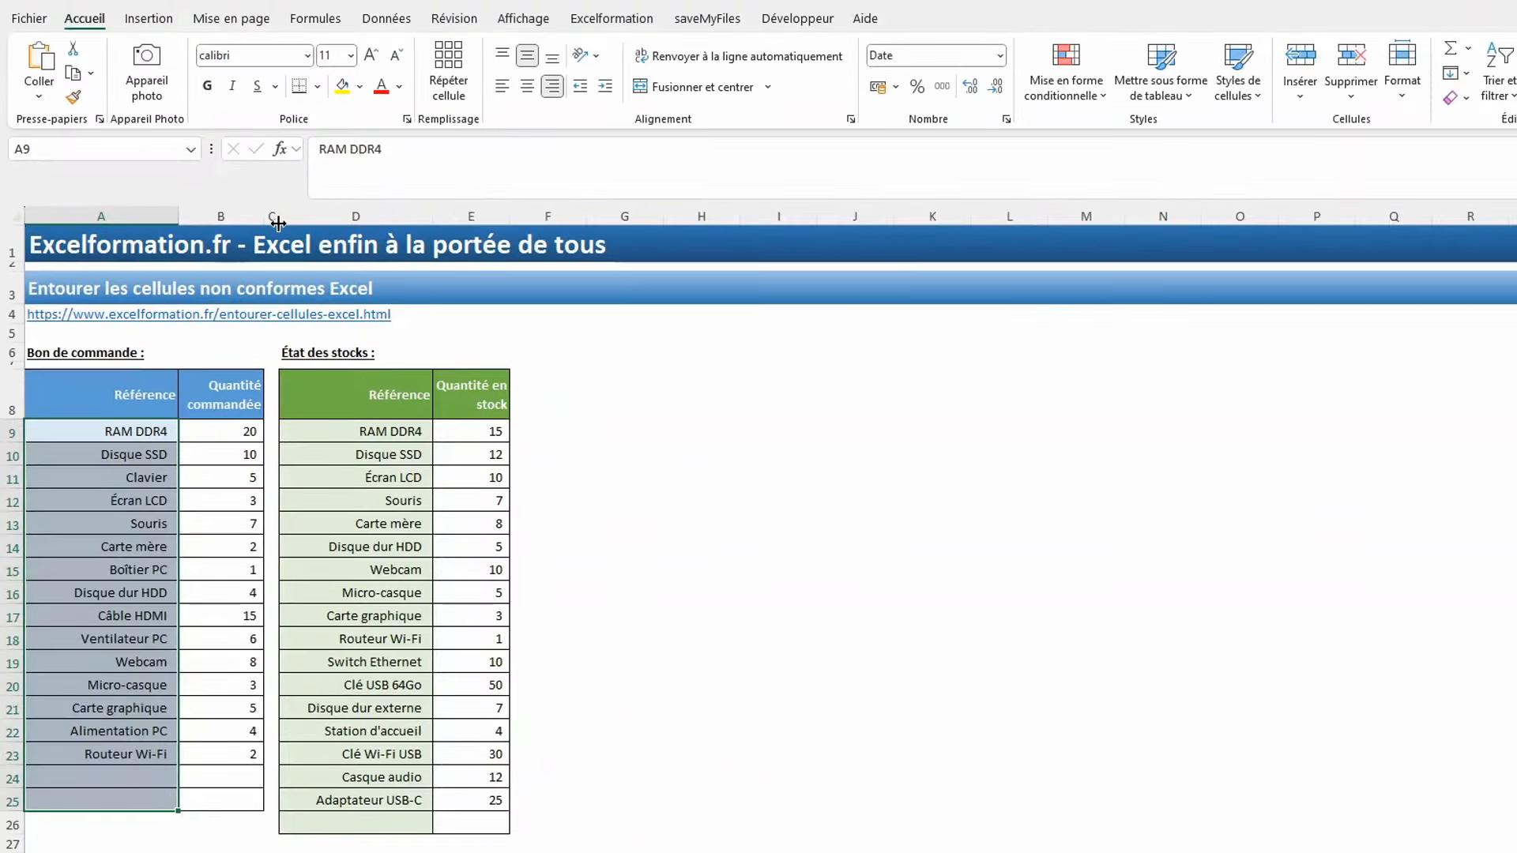
{"action": "left_click", "coordinate": [387, 18]}
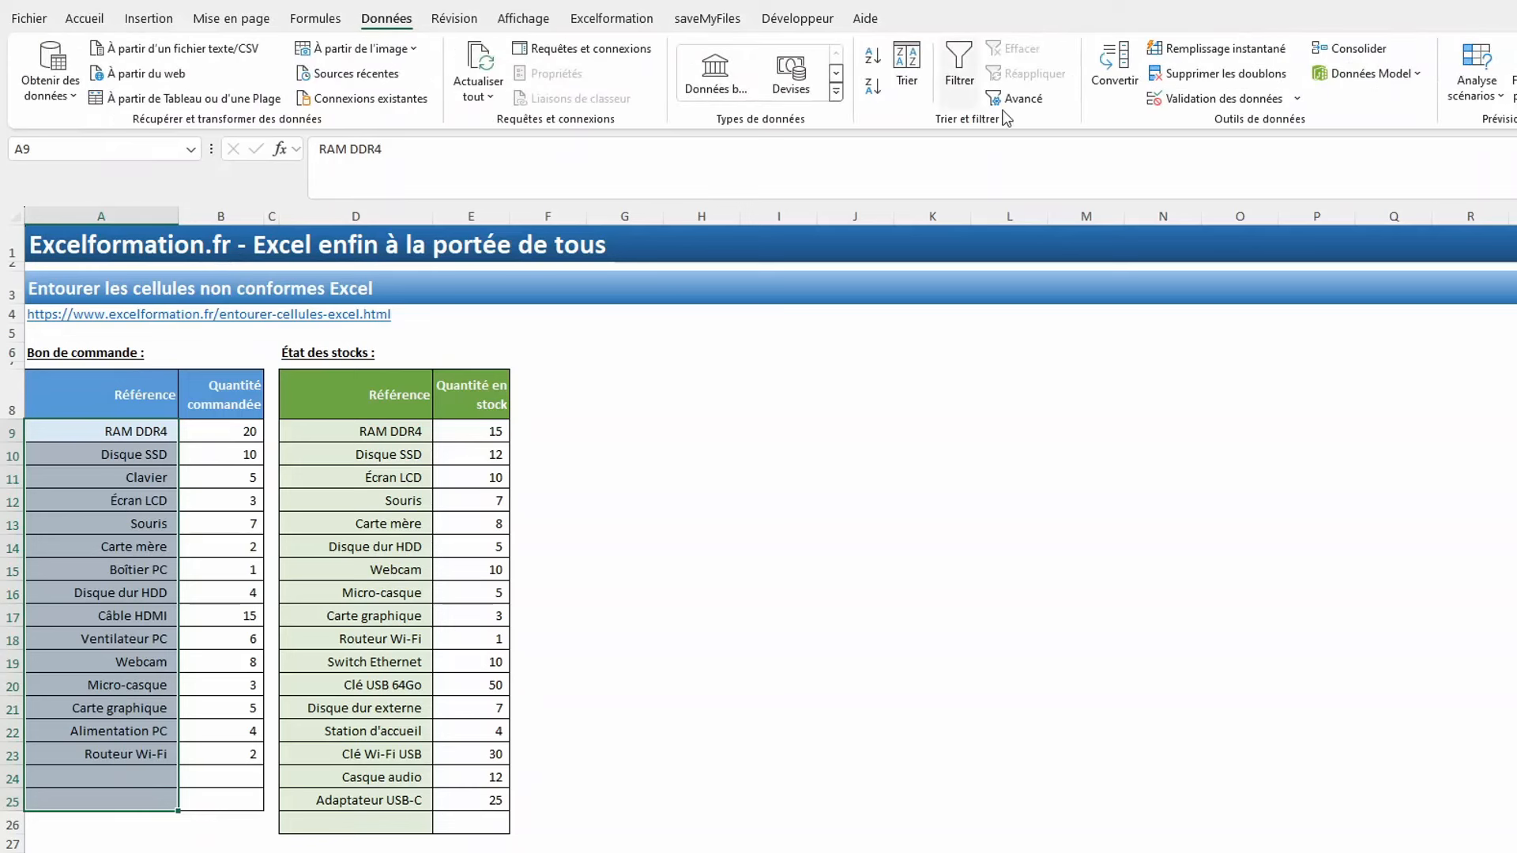
{"action": "left_click", "coordinate": [1178, 103]}
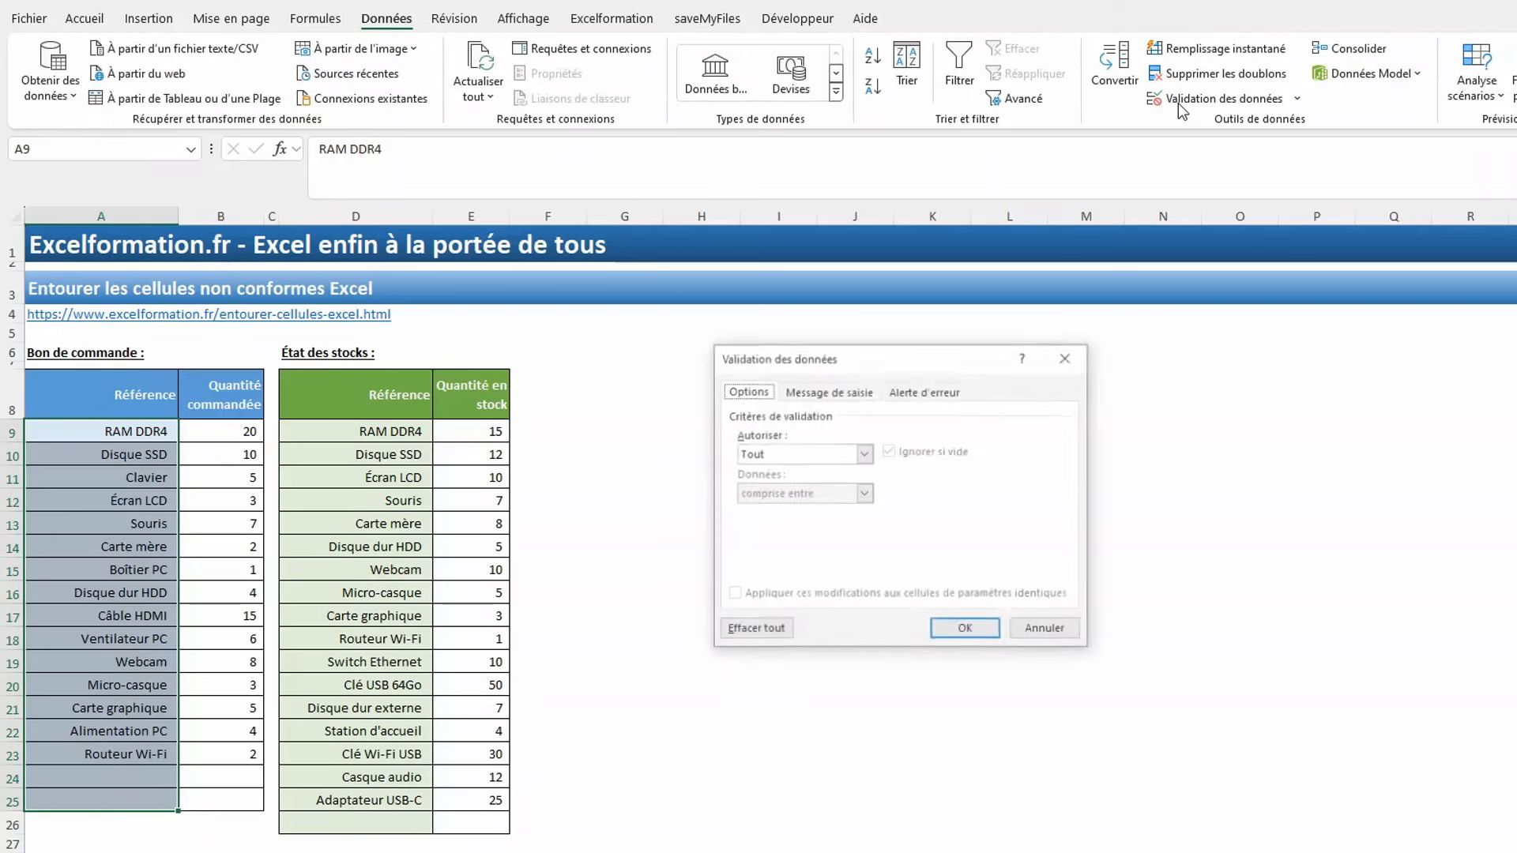
{"action": "left_click", "coordinate": [865, 454]}
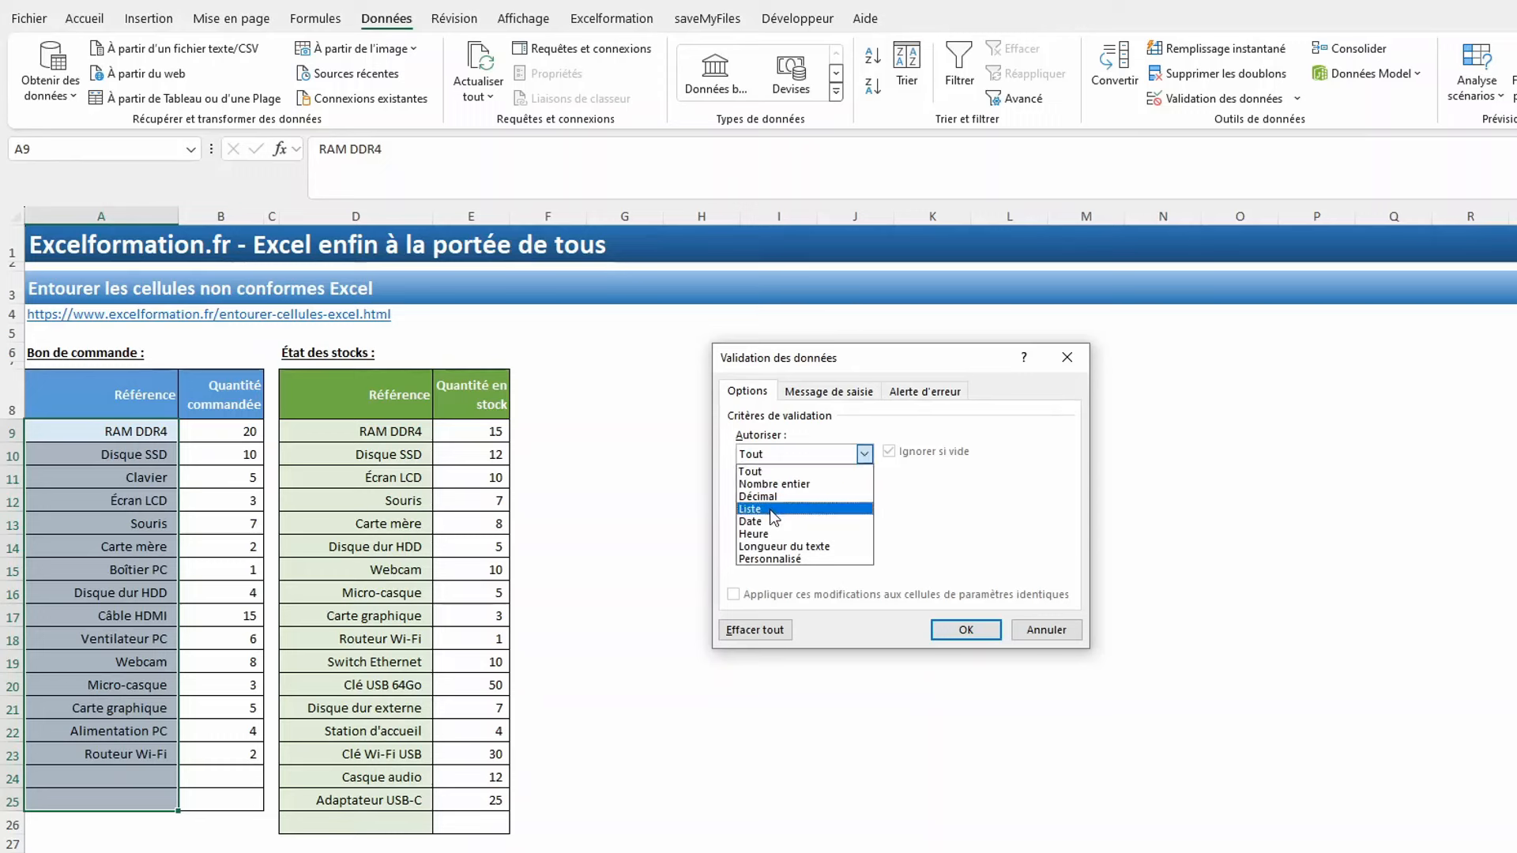
{"action": "left_click", "coordinate": [769, 509]}
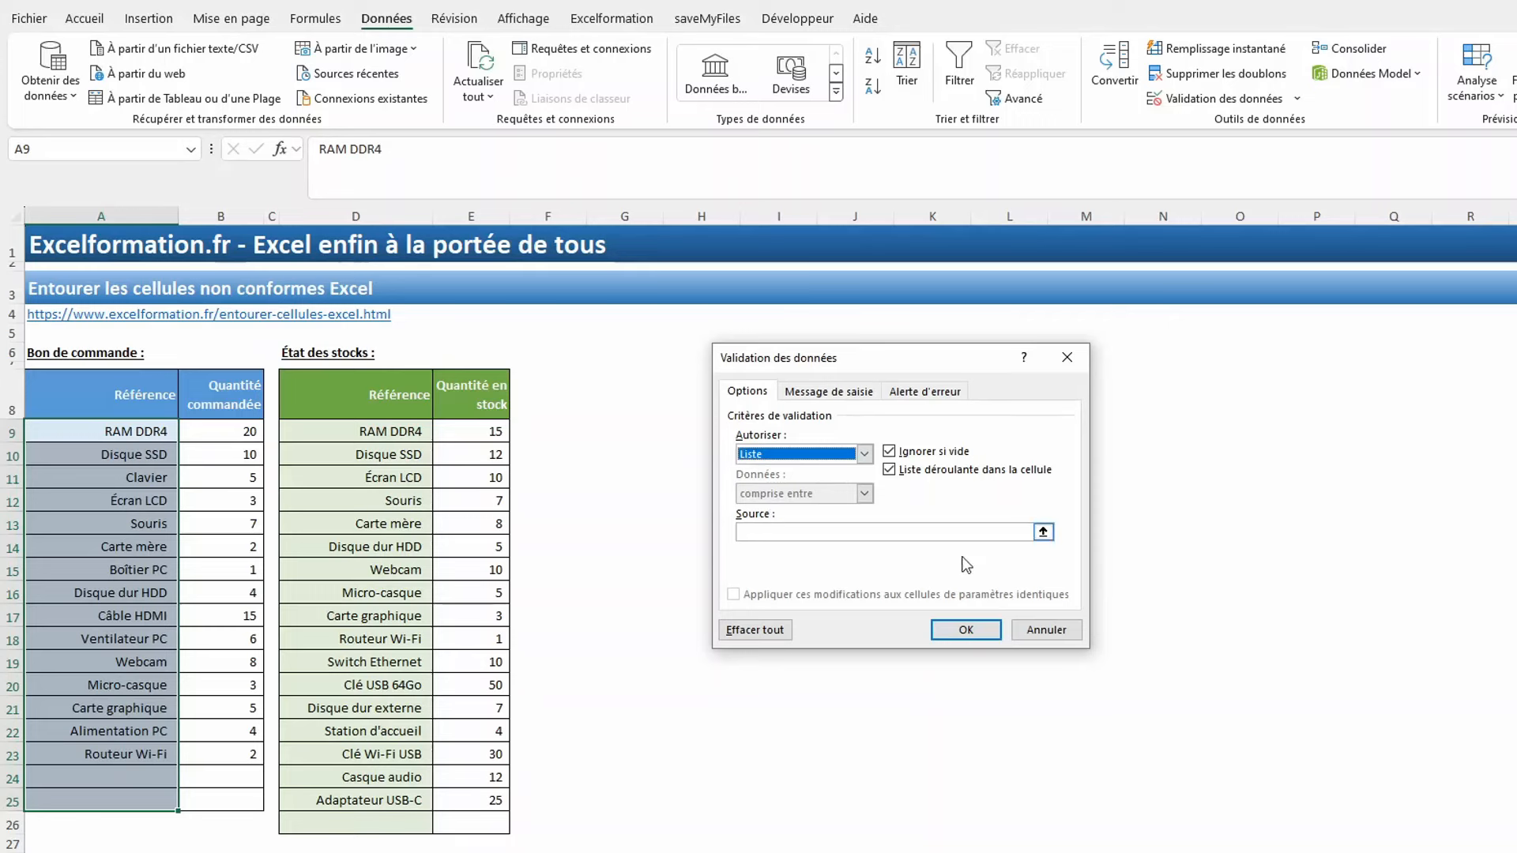
{"action": "left_click", "coordinate": [1043, 531]}
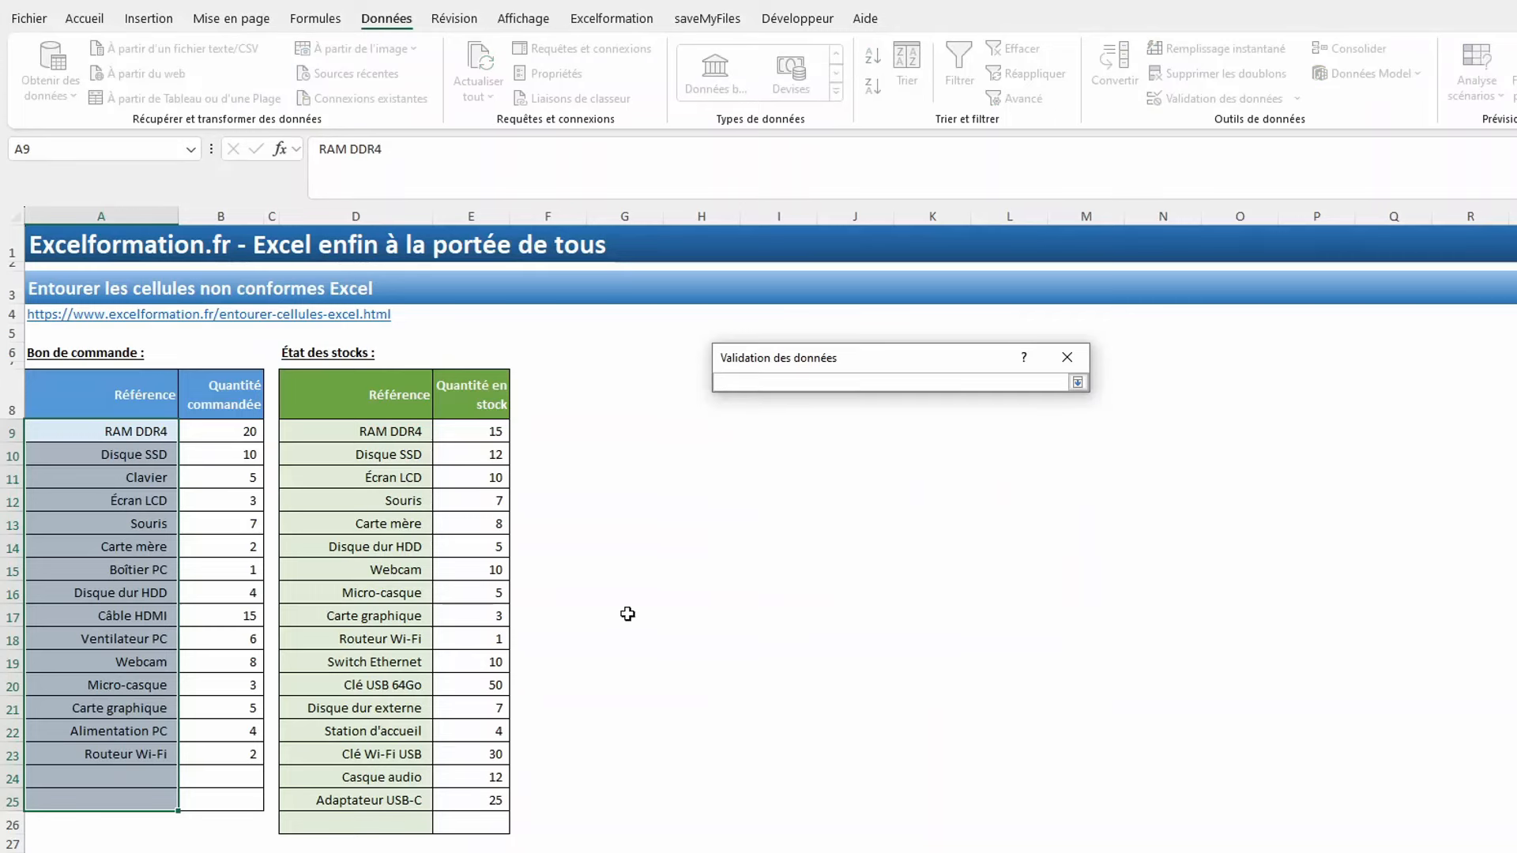
{"action": "left_click_drag", "start_coordinate": [383, 430], "coordinate": [372, 822]}
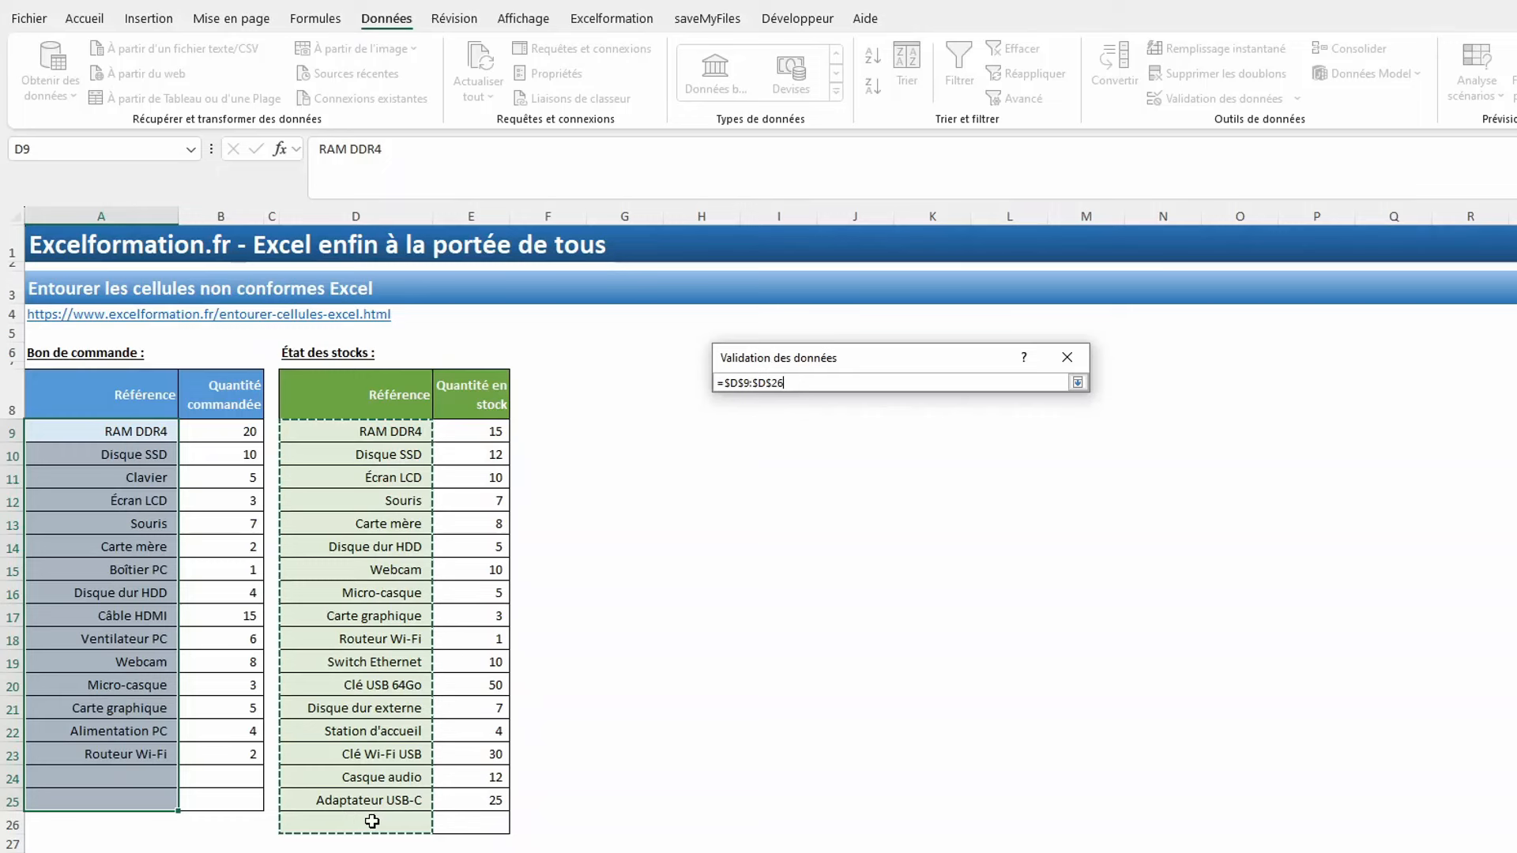
{"action": "key", "text": "Return"}
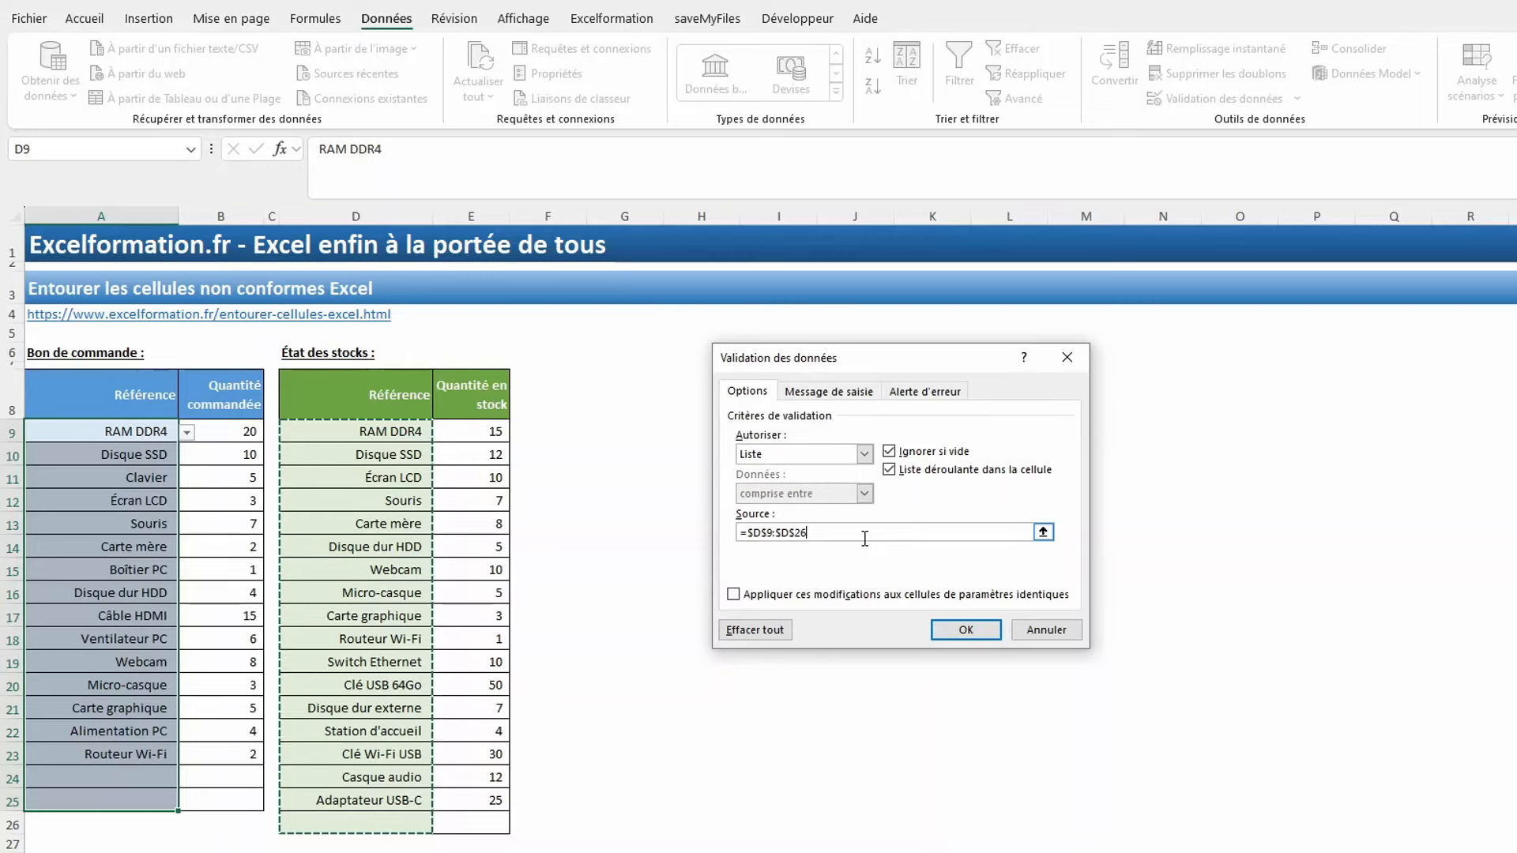
Step: Replace the validation list source with the whole stock reference column, =$D:$D, and apply the rule
{"action": "left_click", "coordinate": [1043, 532]}
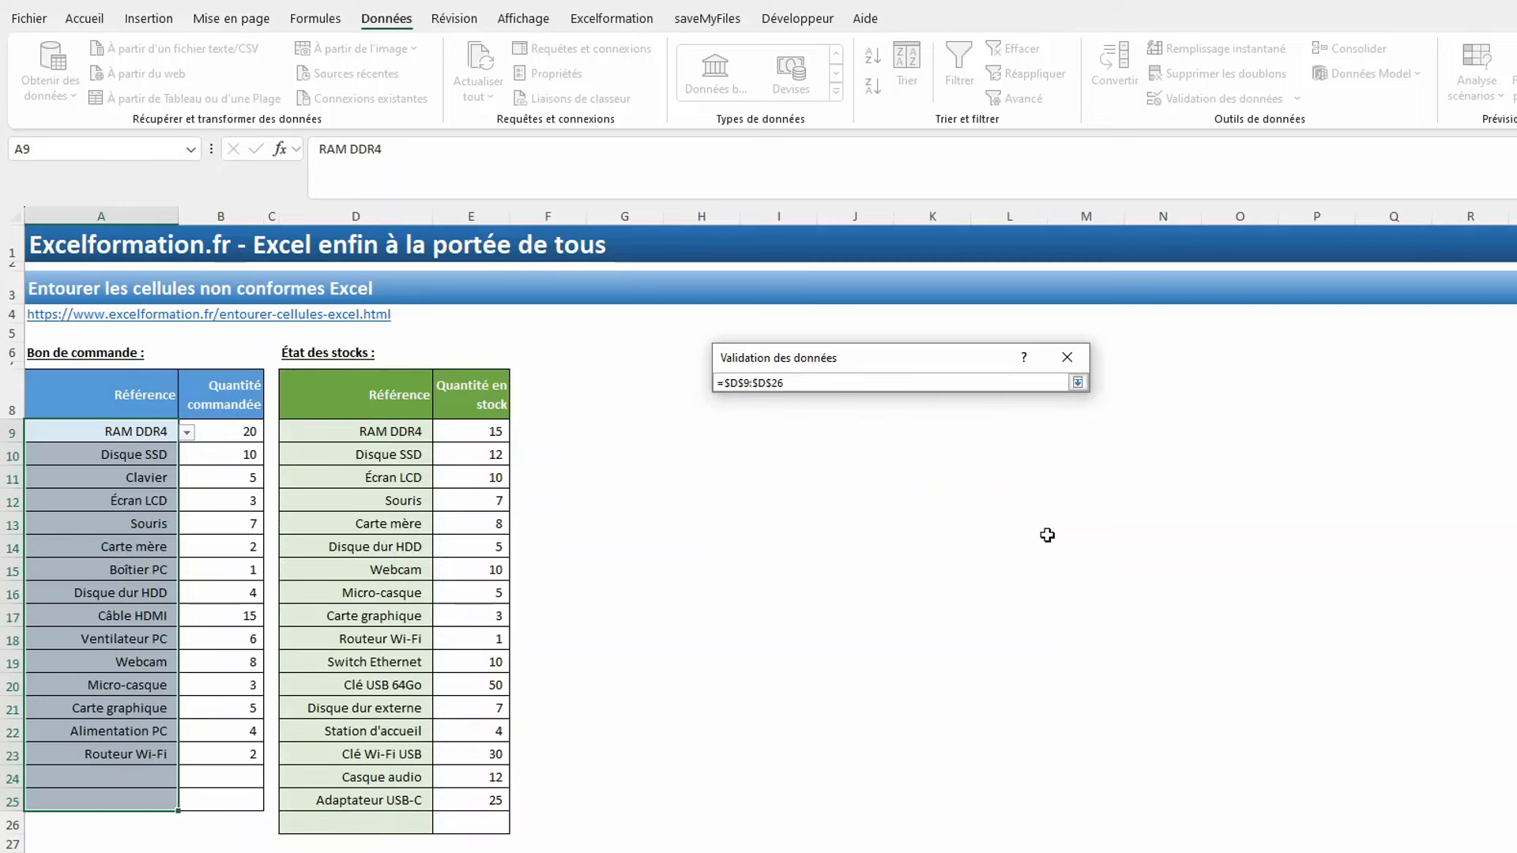
{"action": "key", "text": "BackSpace"}
{"action": "key", "text": "BackSpace"}
{"action": "key", "text": "BackSpace"}
{"action": "key", "text": "BackSpace"}
{"action": "key", "text": "BackSpace"}
{"action": "key", "text": "BackSpace"}
{"action": "key", "text": "BackSpace"}
{"action": "key", "text": "BackSpace"}
{"action": "key", "text": "BackSpace"}
{"action": "key", "text": "BackSpace"}
{"action": "key", "text": "BackSpace"}
{"action": "left_click", "coordinate": [386, 216]}
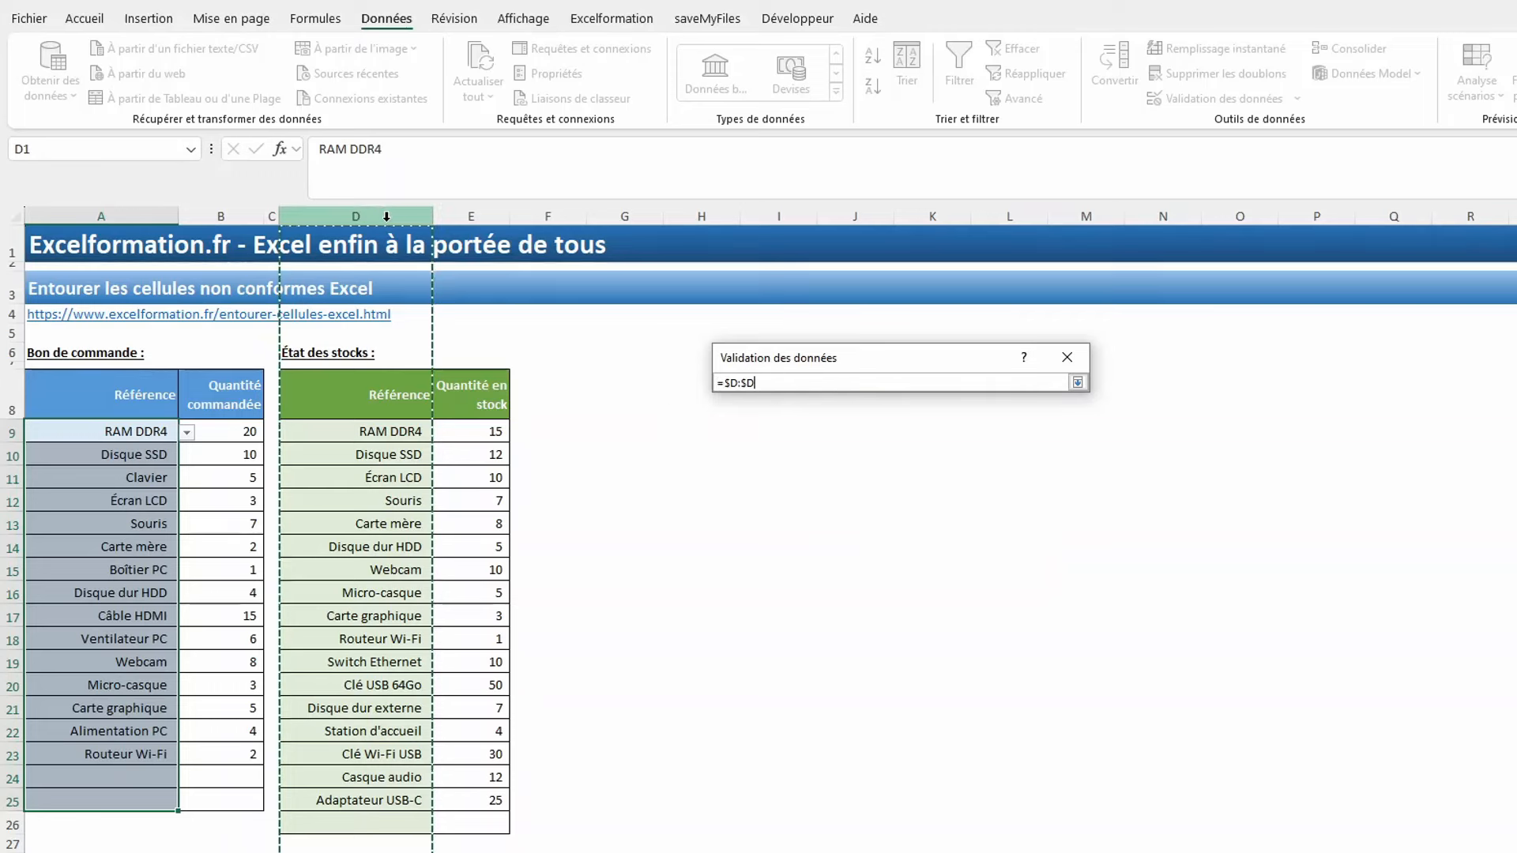
{"action": "key", "text": "Return"}
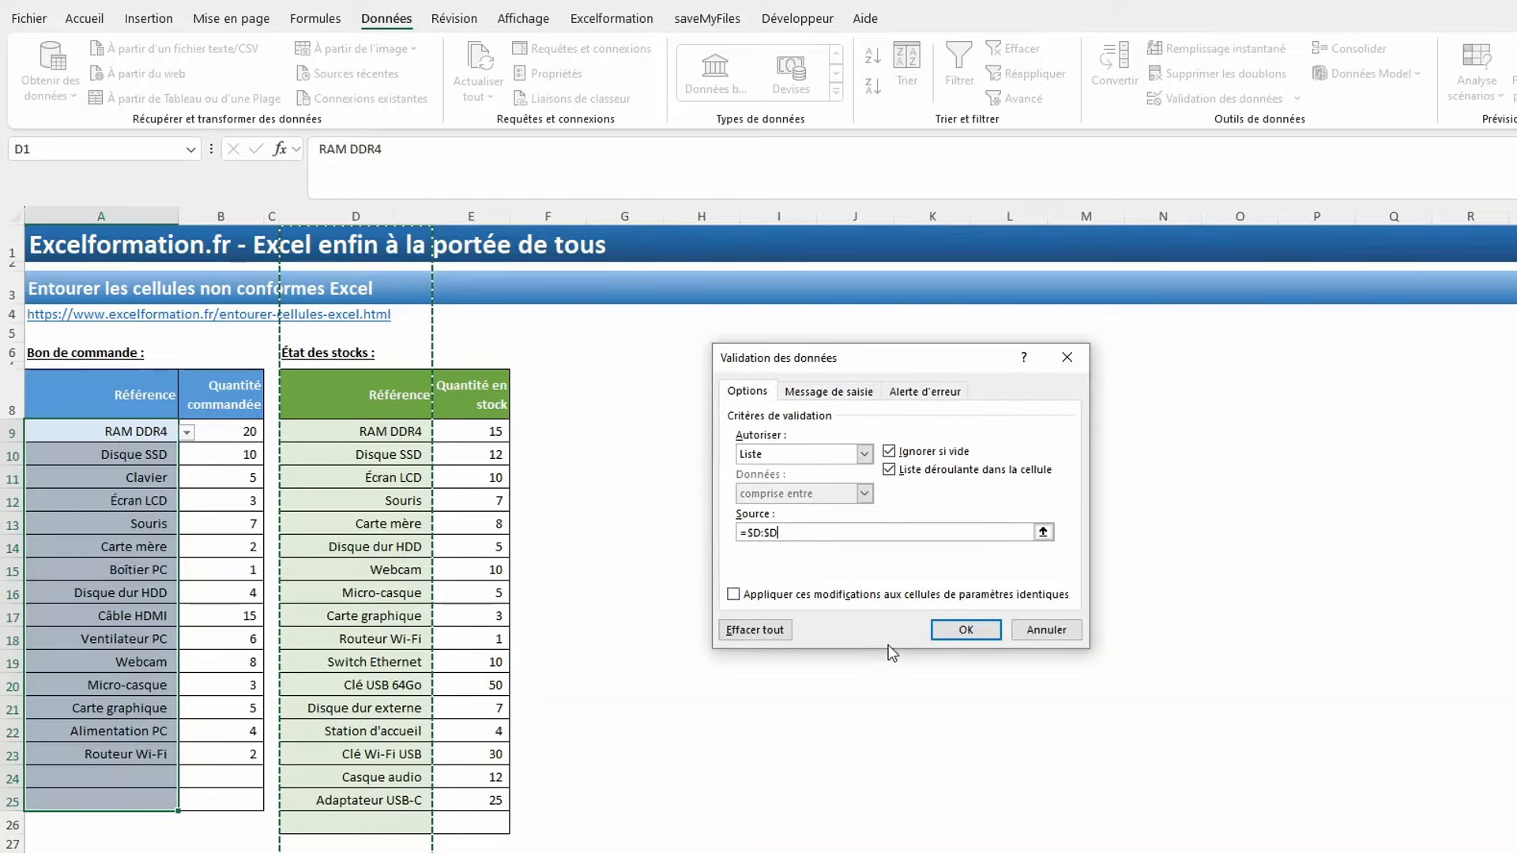
{"action": "left_click", "coordinate": [995, 632]}
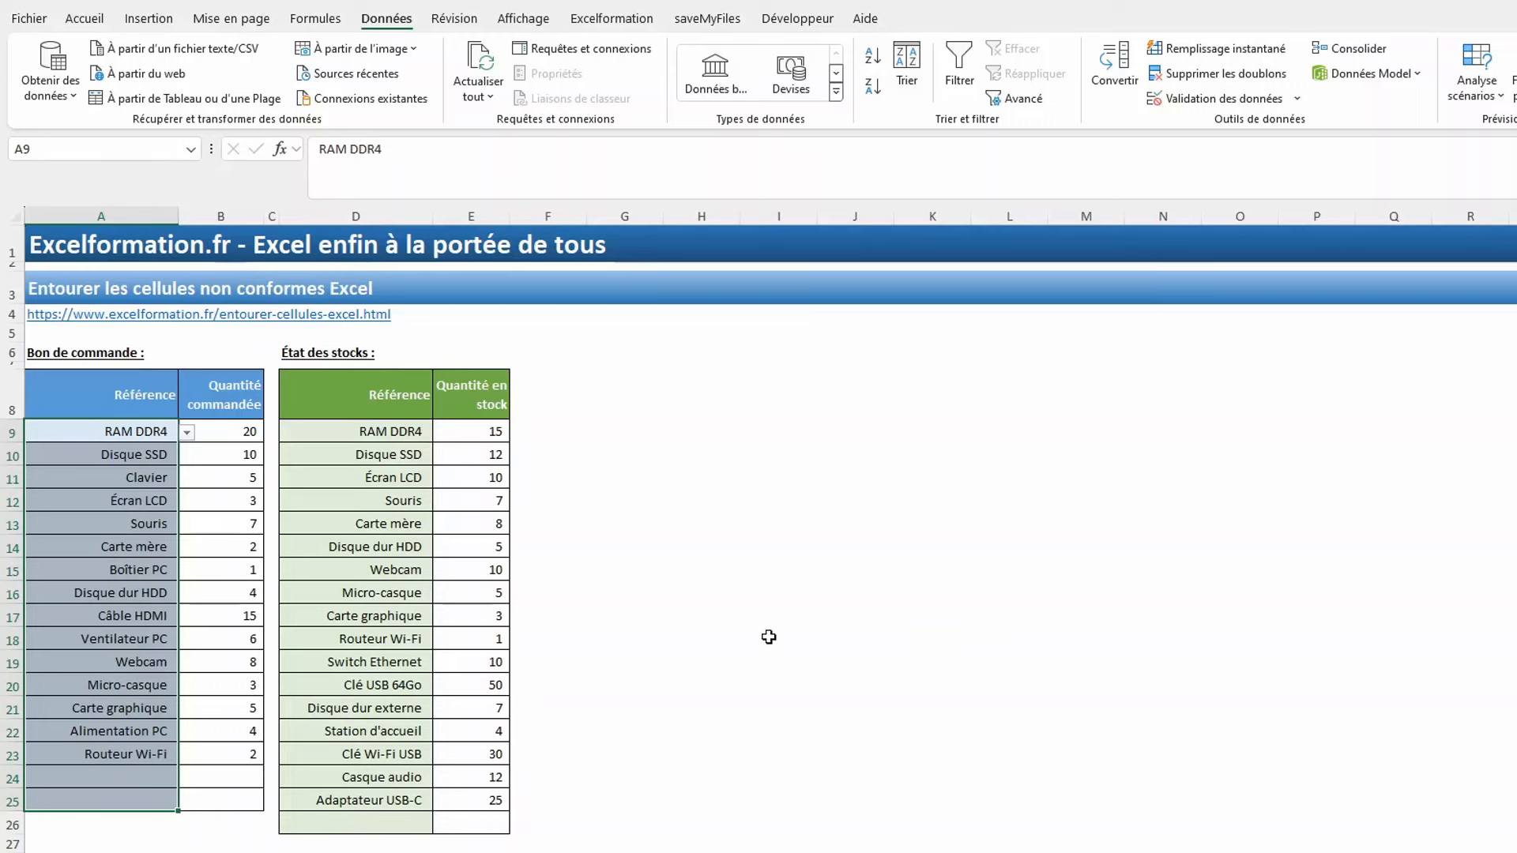
Step: Try to enter "Siège gamer" in cell A24 to test the validation rule, and cancel the entry
{"action": "left_click", "coordinate": [127, 780]}
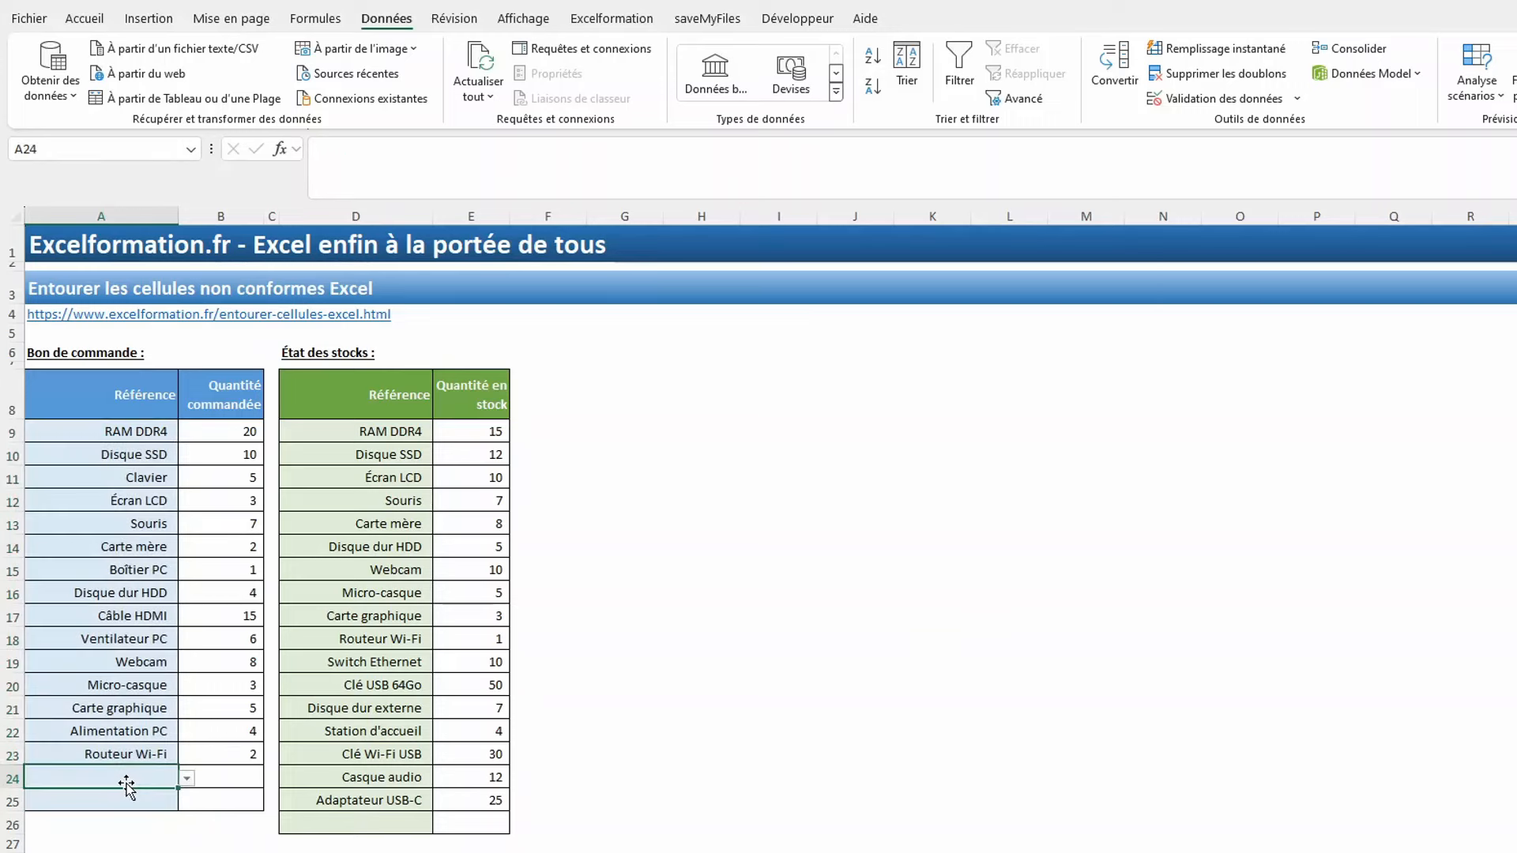
{"action": "type", "text": "Siège gamer"}
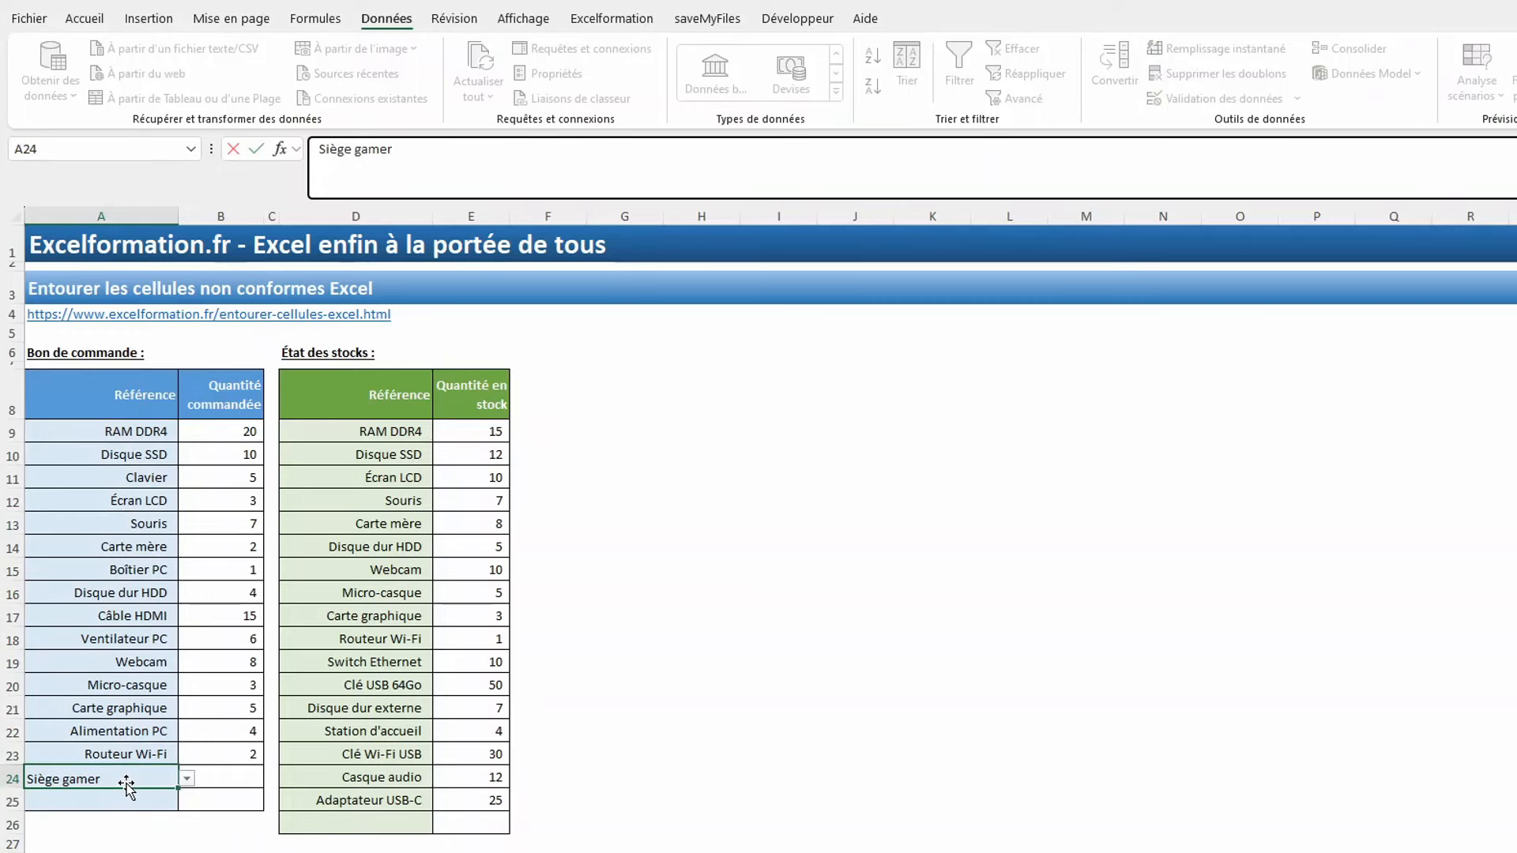
{"action": "key", "text": "Return"}
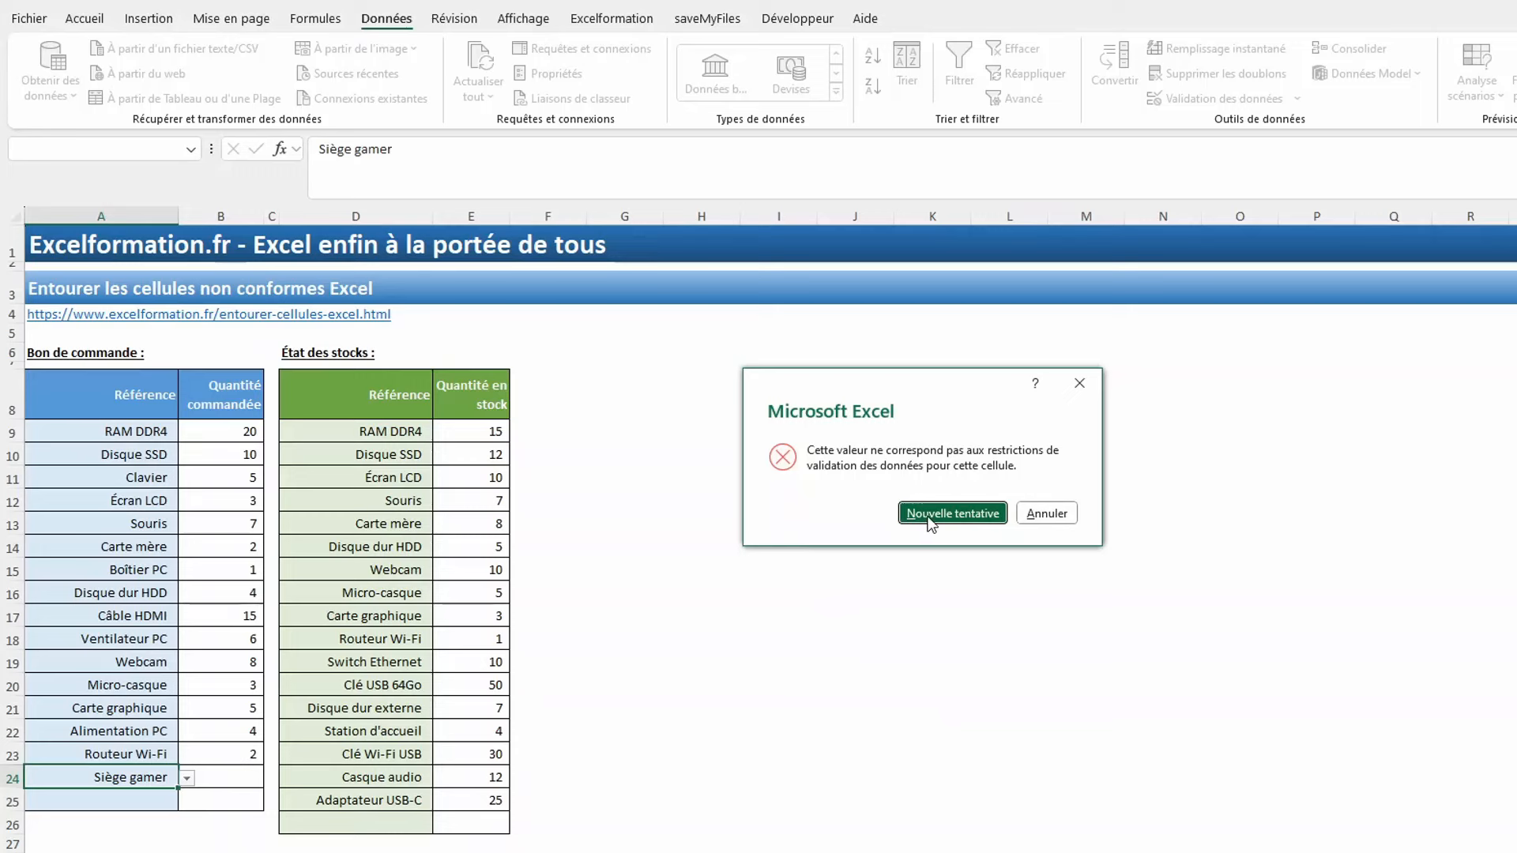
{"action": "left_click", "coordinate": [1047, 514]}
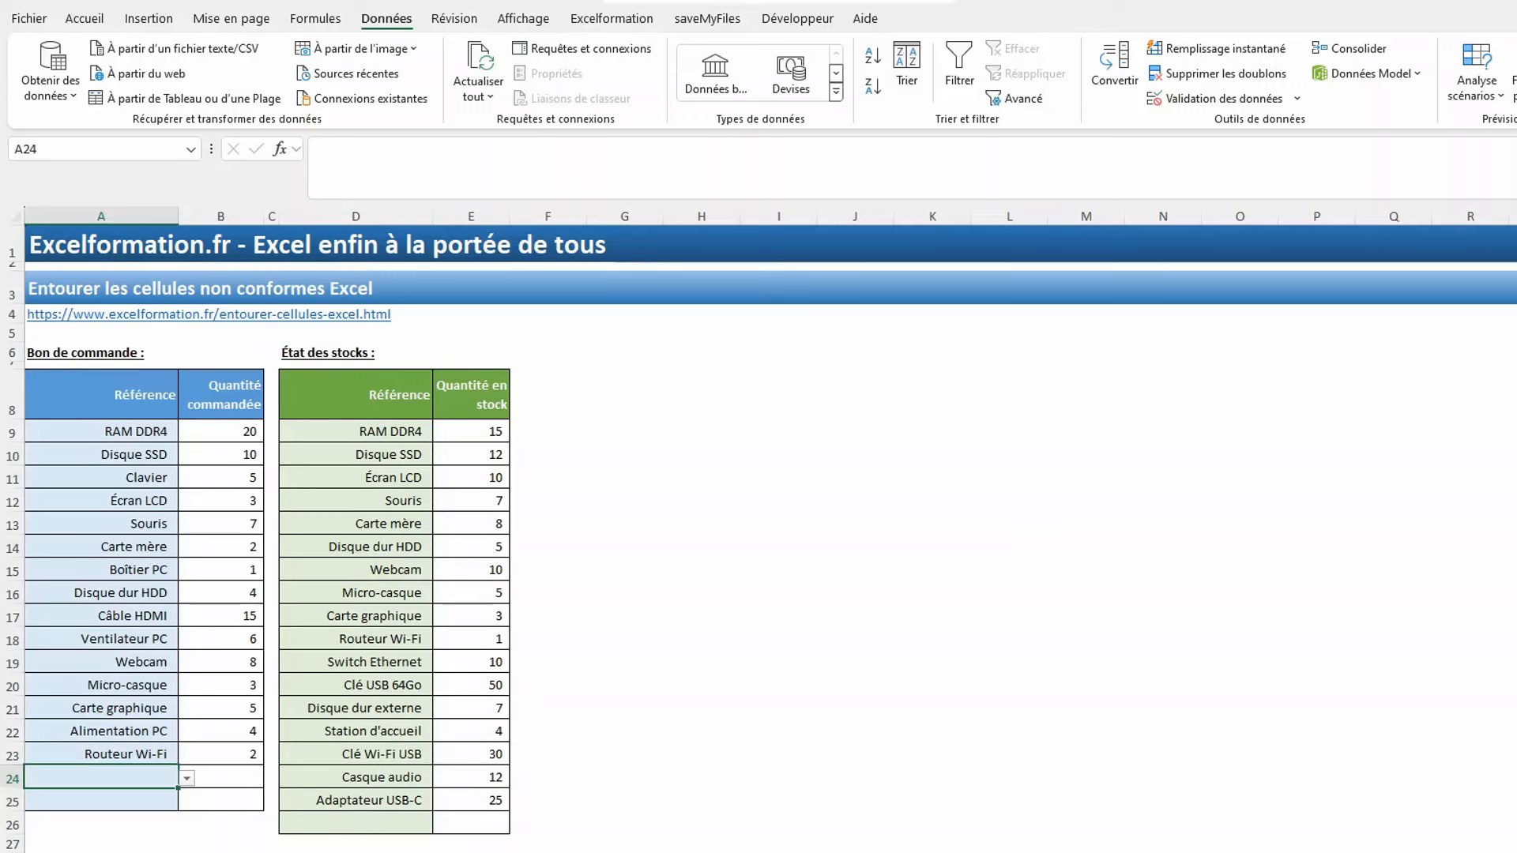
Step: Circle the invalid data in the order table
{"action": "left_click", "coordinate": [1298, 98]}
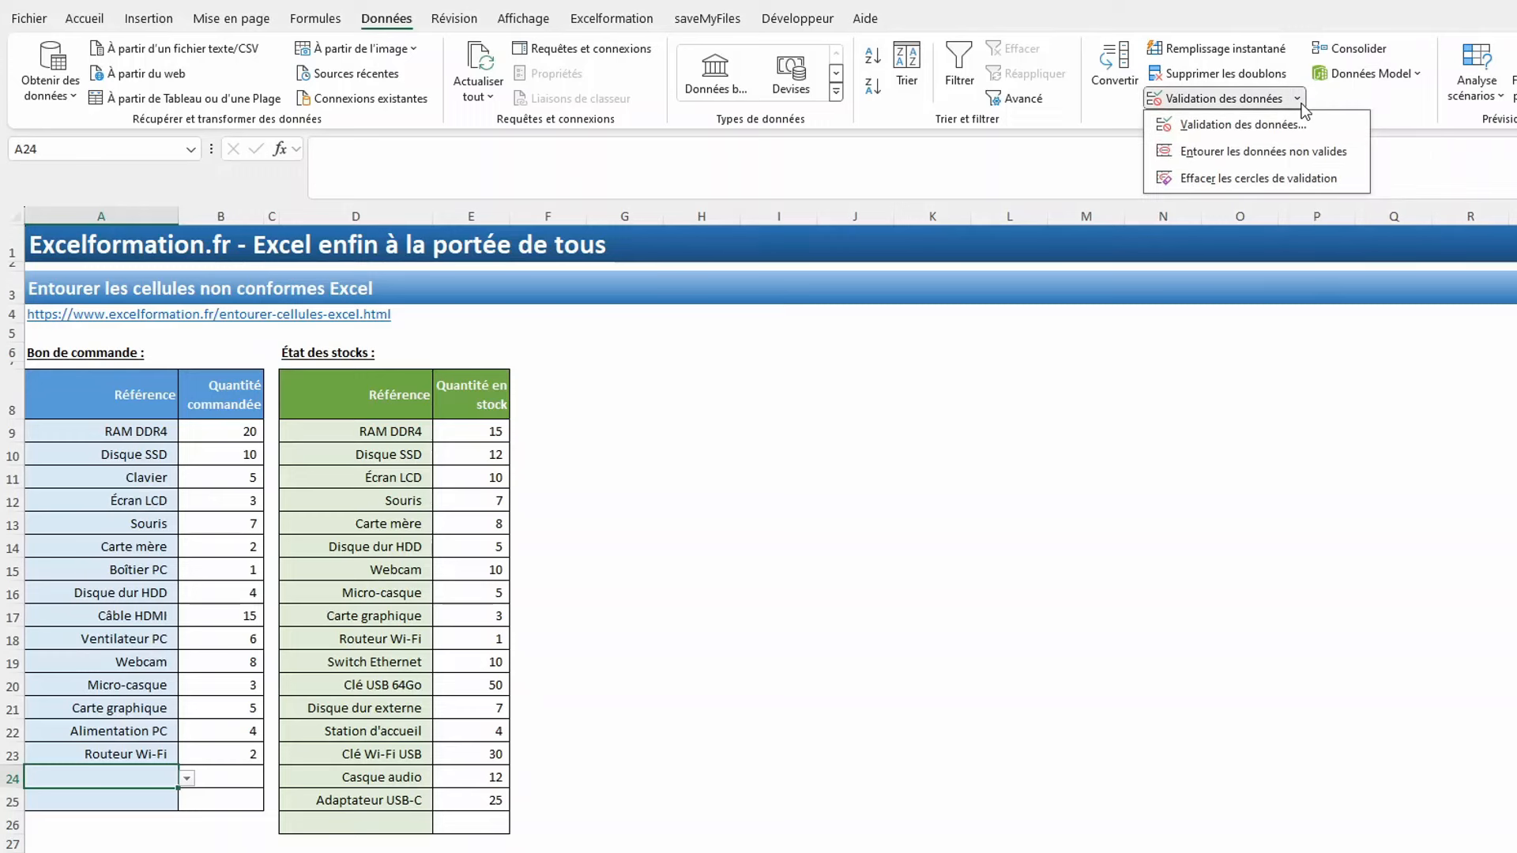
{"action": "left_click", "coordinate": [1256, 158]}
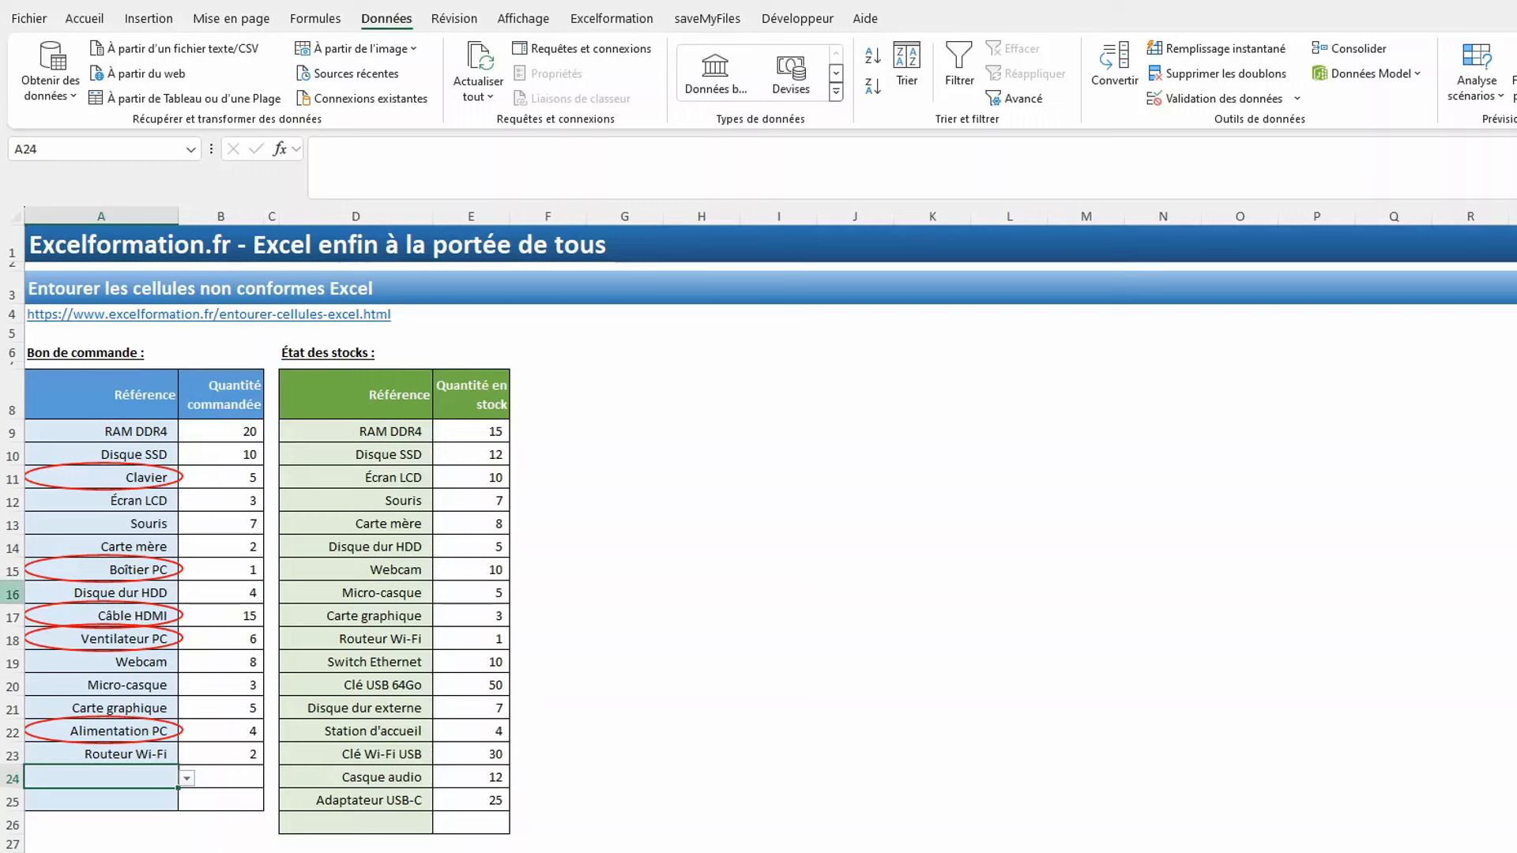
Step: Change the validation error alert style of the order references A9:A25 to Avertissement
{"action": "left_click", "coordinate": [103, 431]}
{"action": "left_click_drag", "start_coordinate": [103, 431], "coordinate": [101, 800]}
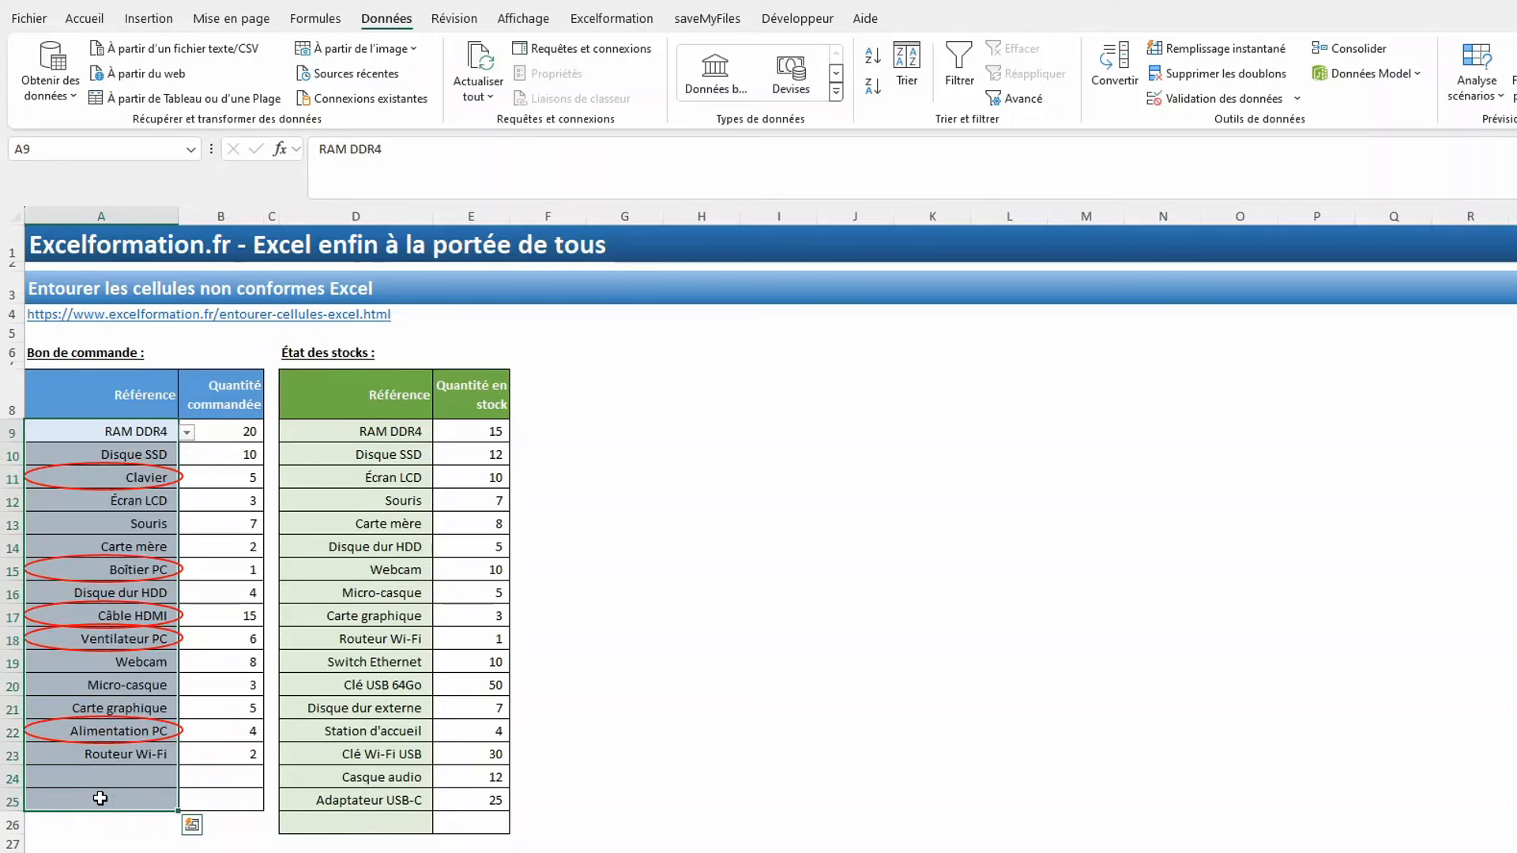
{"action": "left_click", "coordinate": [1217, 101]}
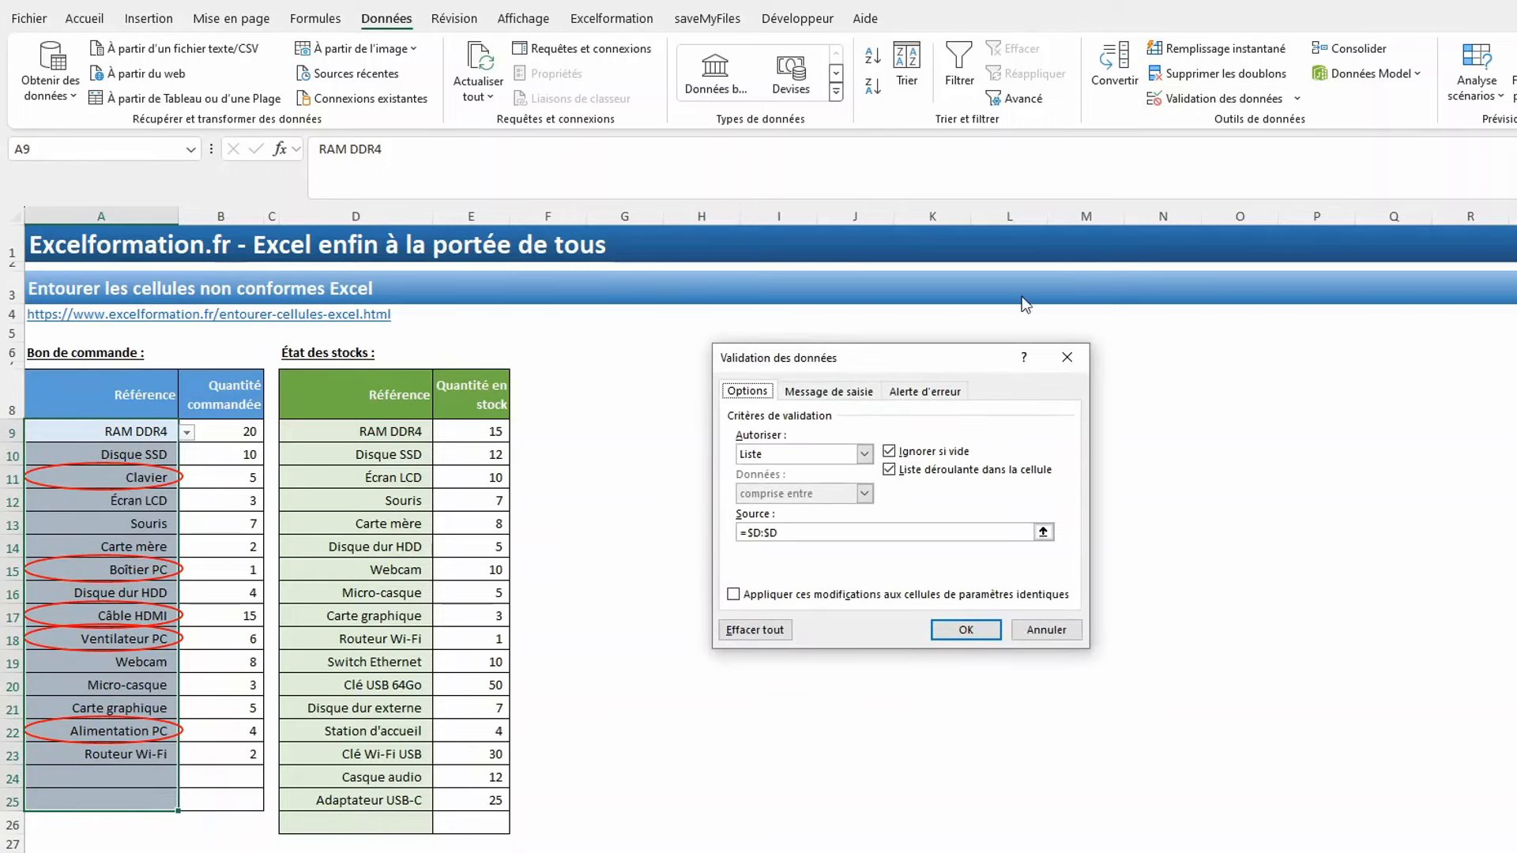
{"action": "left_click", "coordinate": [931, 394]}
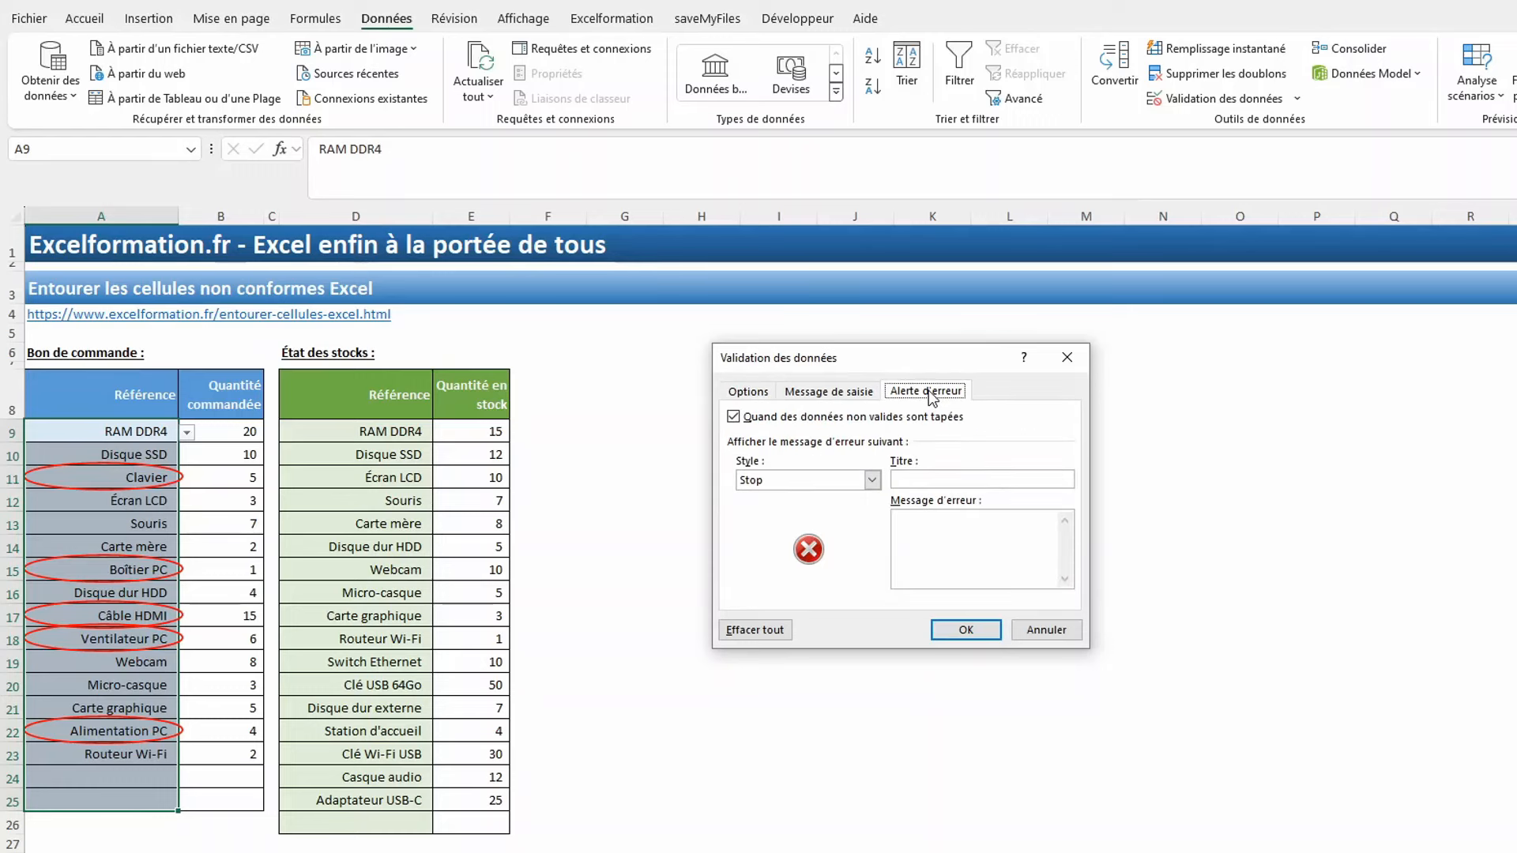
{"action": "left_click", "coordinate": [873, 483]}
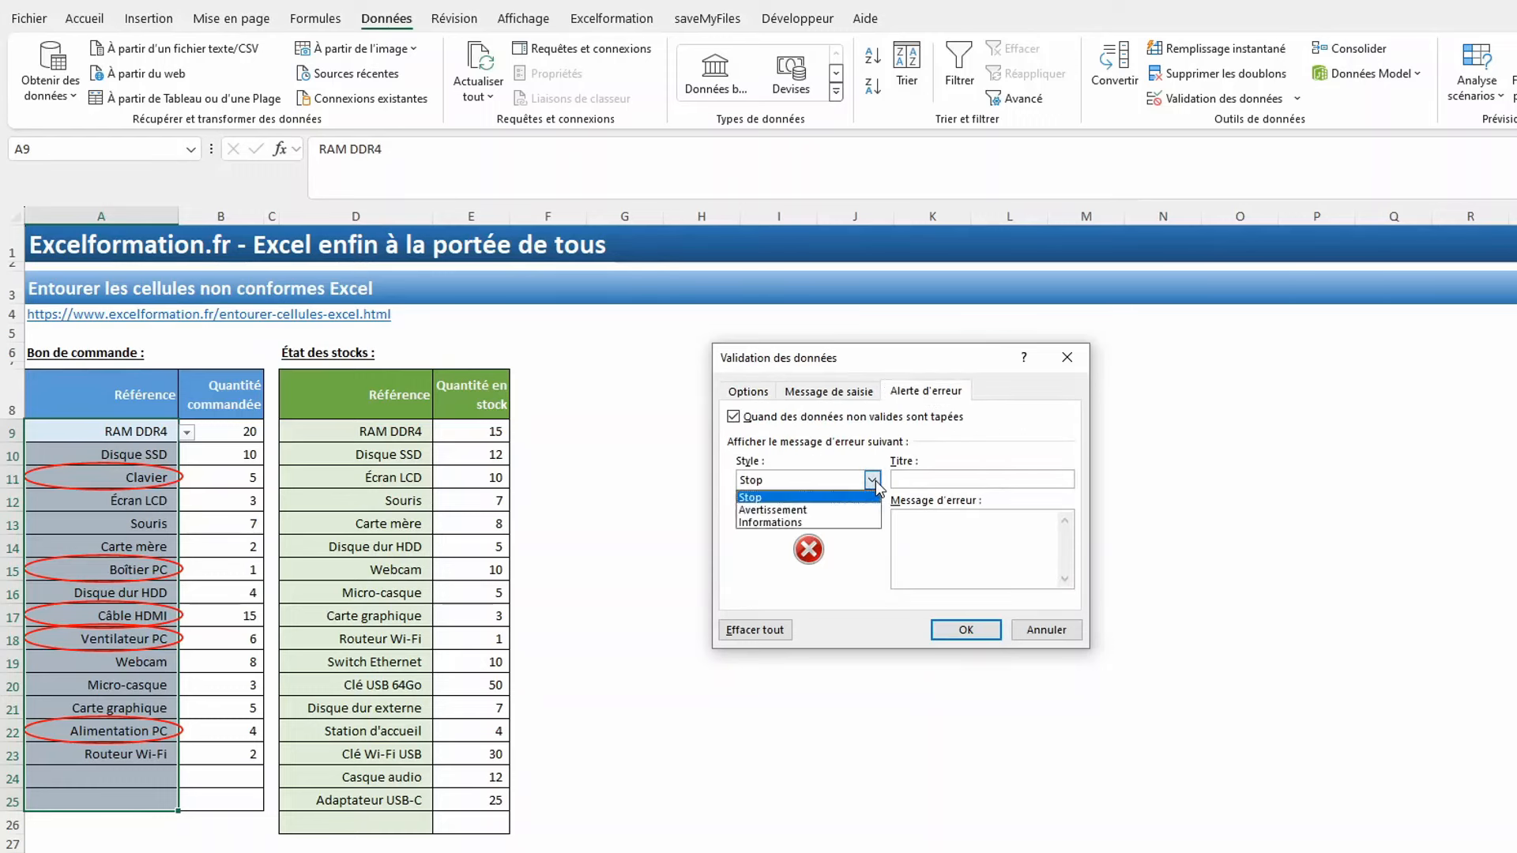
{"action": "left_click", "coordinate": [842, 512]}
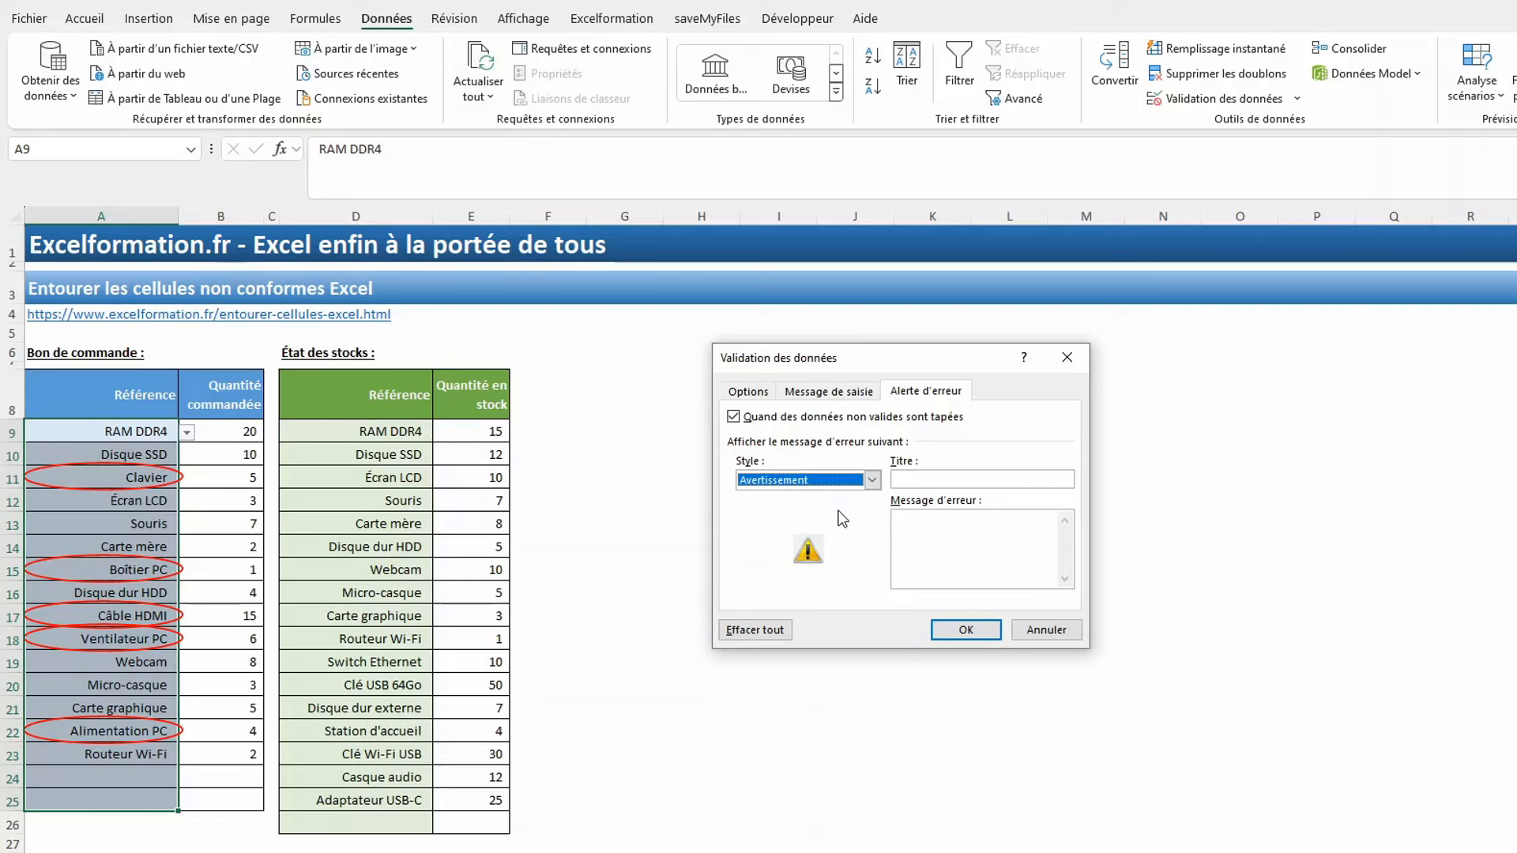
Step: Give the error alert the title "Indisponible" and the message "Cette référence n'est pas présente dans le stock.", and apply it
{"action": "left_click", "coordinate": [922, 480]}
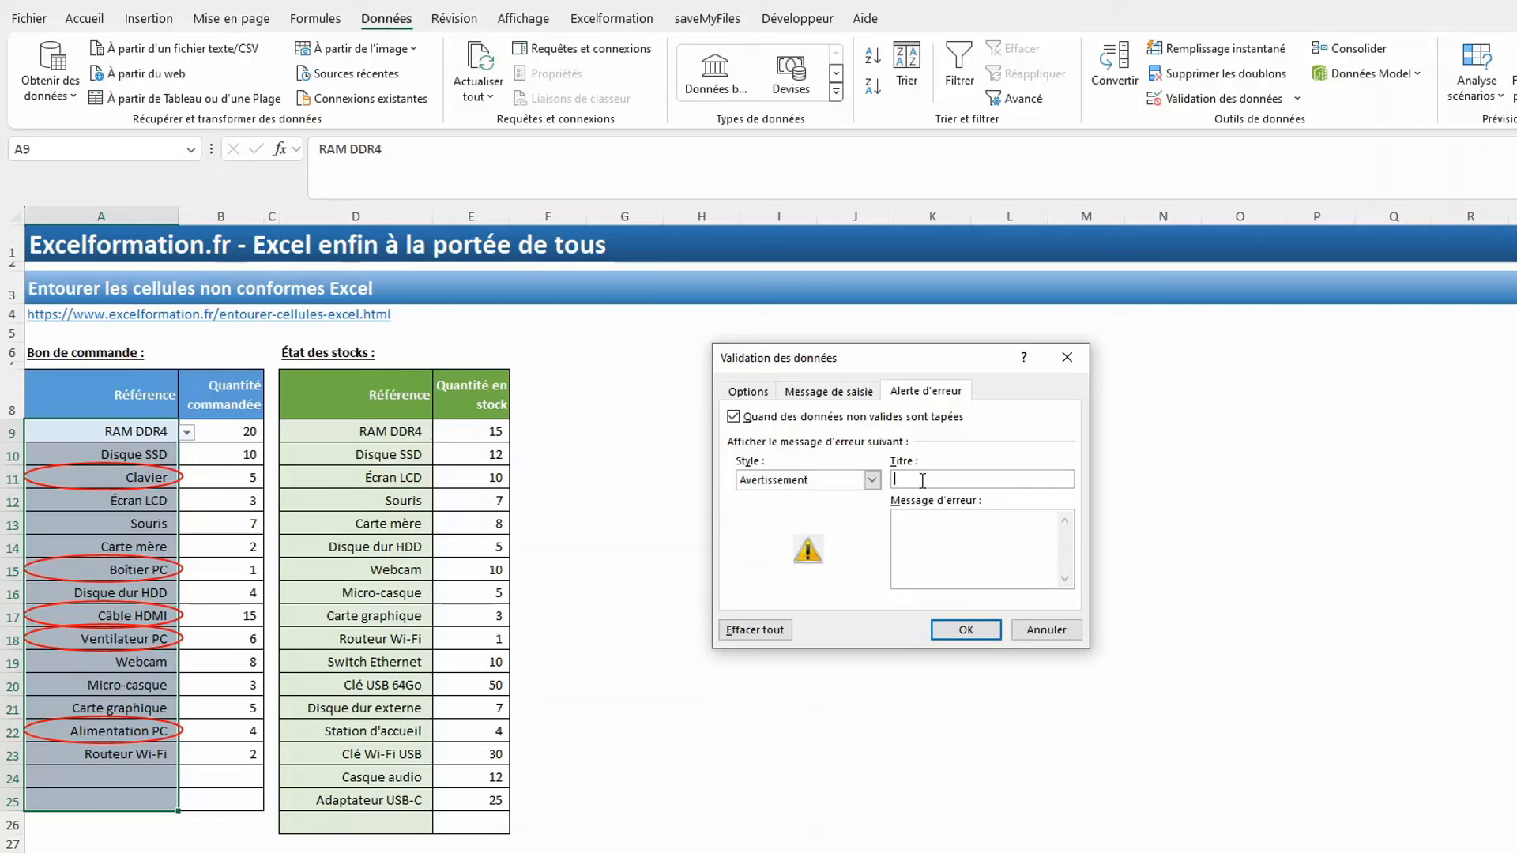
{"action": "type", "text": "Indisponi"}
{"action": "type", "text": "ble"}
{"action": "type", "text": "Cette référe"}
{"action": "type", "text": "nce n'est pas pré"}
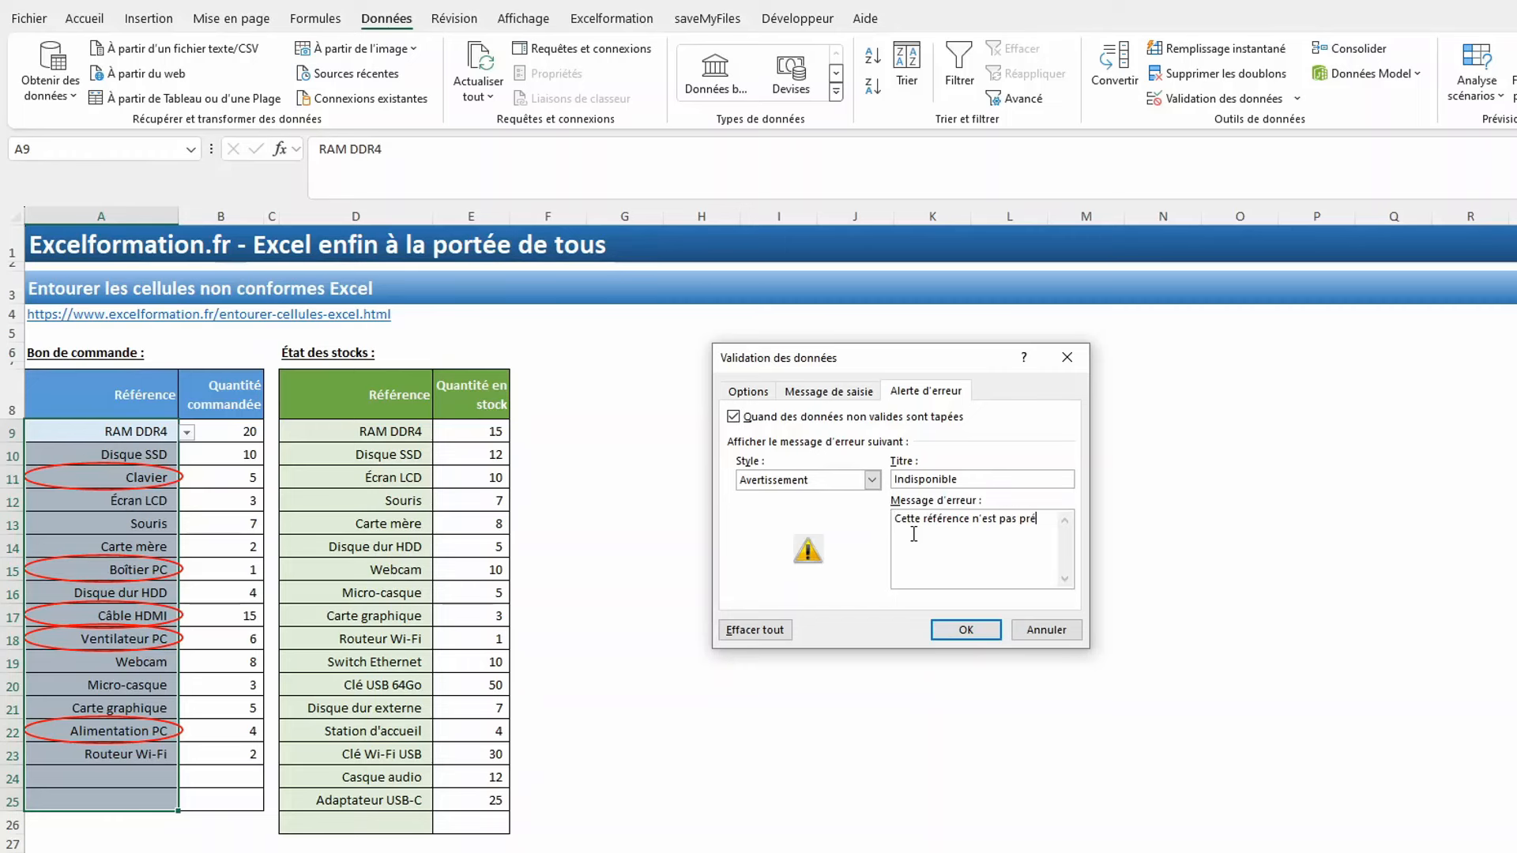
{"action": "type", "text": "sente dans le stock."}
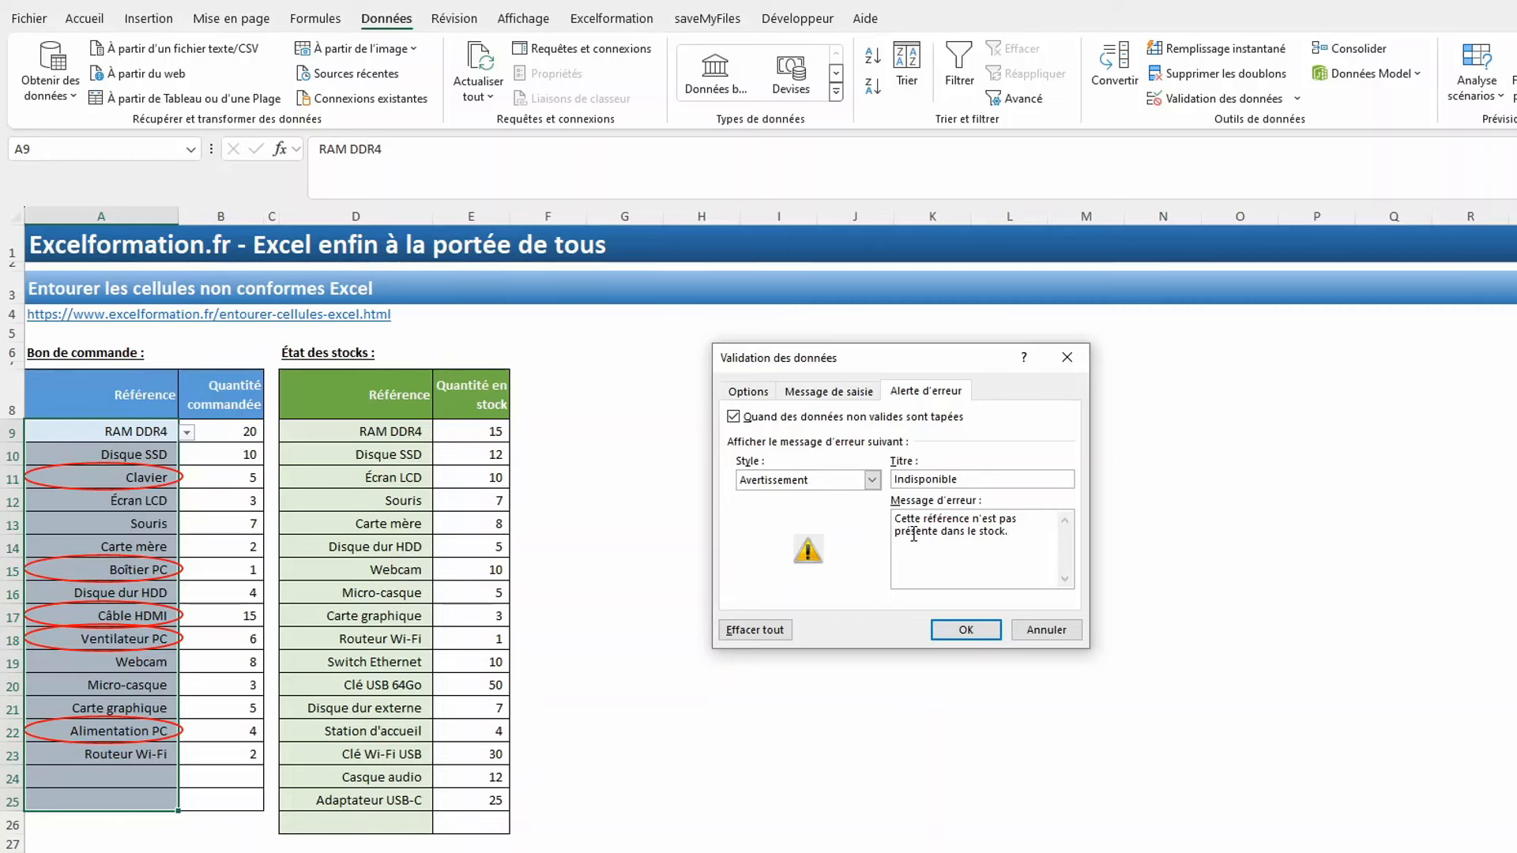
{"action": "left_click", "coordinate": [966, 631]}
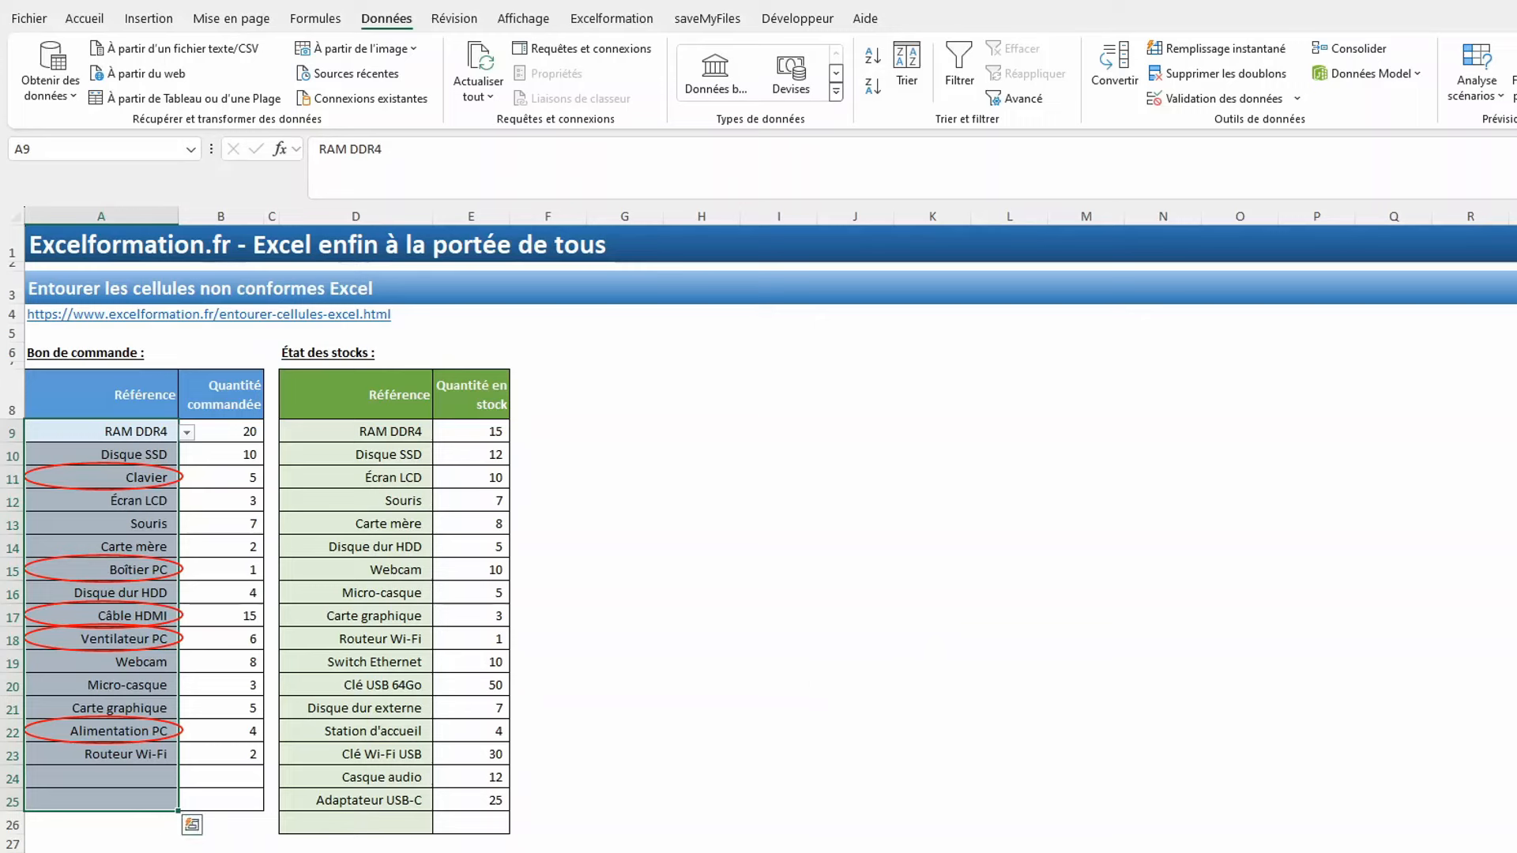
Step: Enter "Siège Gamer" in cell A24, accepting it despite the validation warning, and circle the invalid data again
{"action": "left_click", "coordinate": [133, 775]}
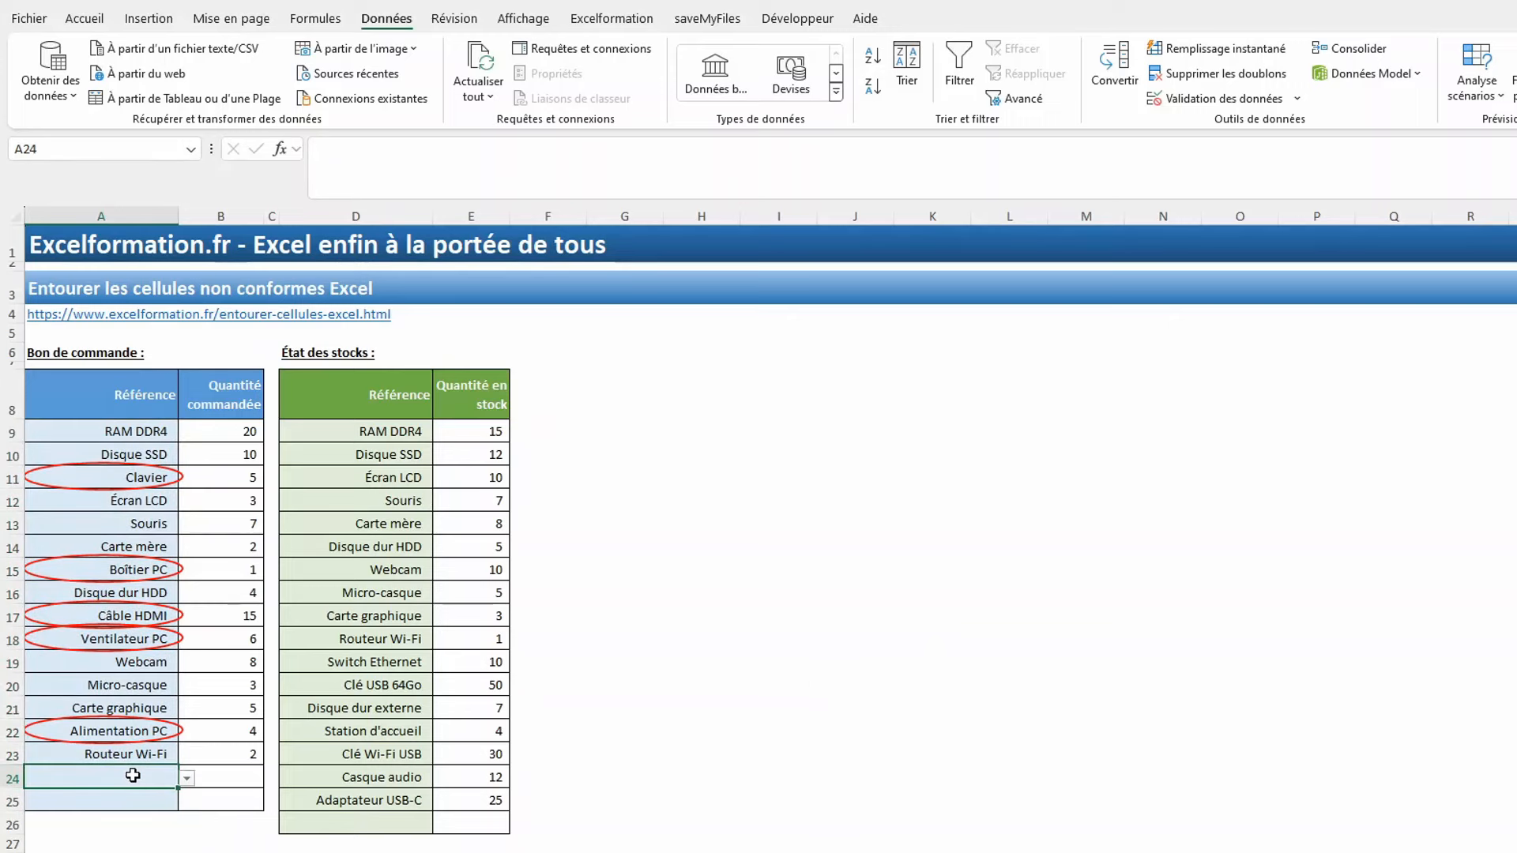
{"action": "type", "text": "Siège"}
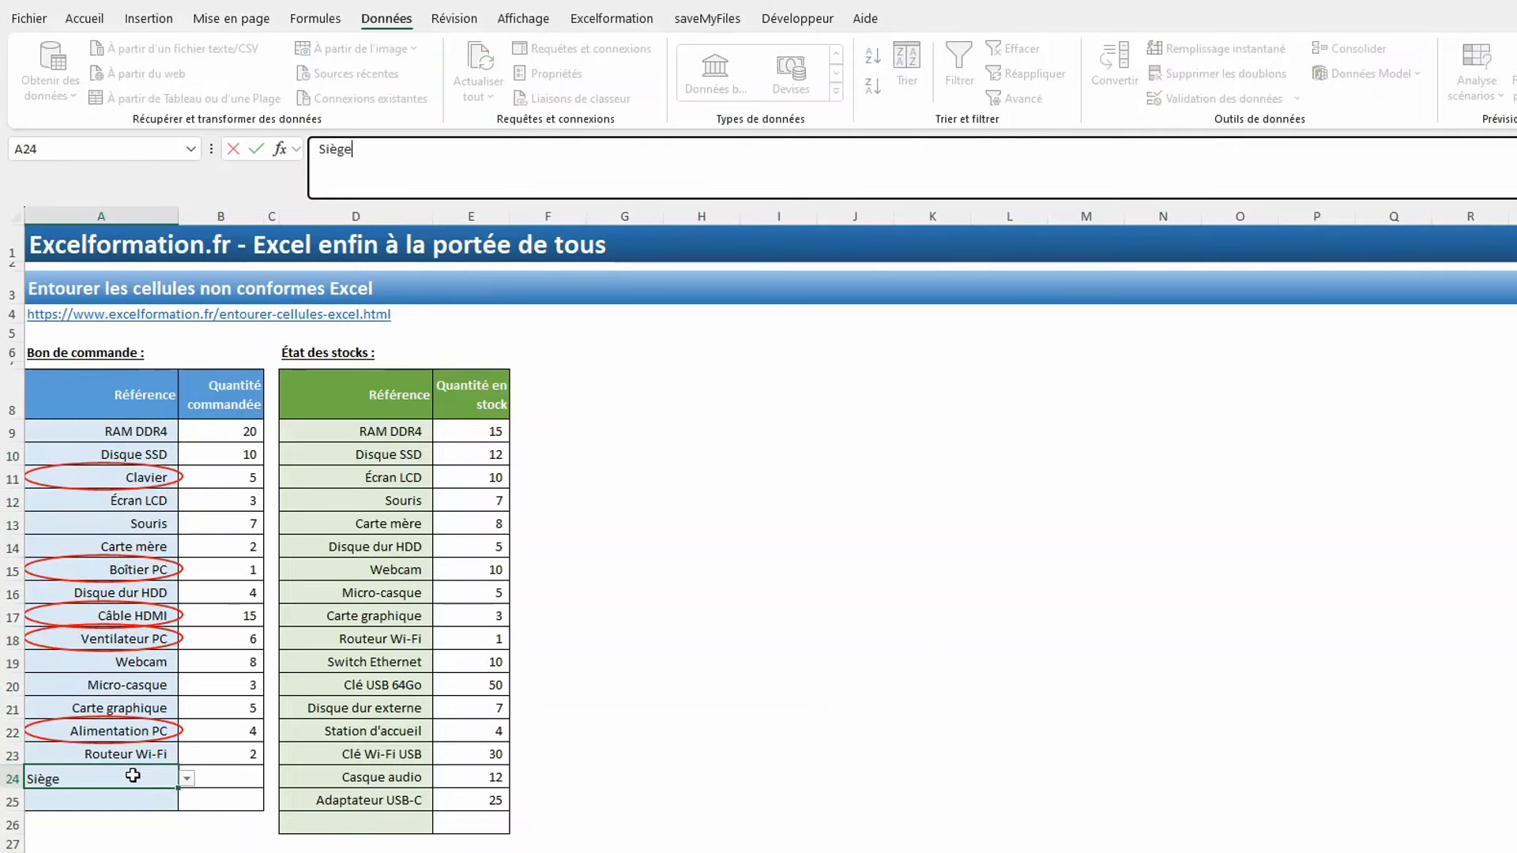
{"action": "type", "text": " Gamer"}
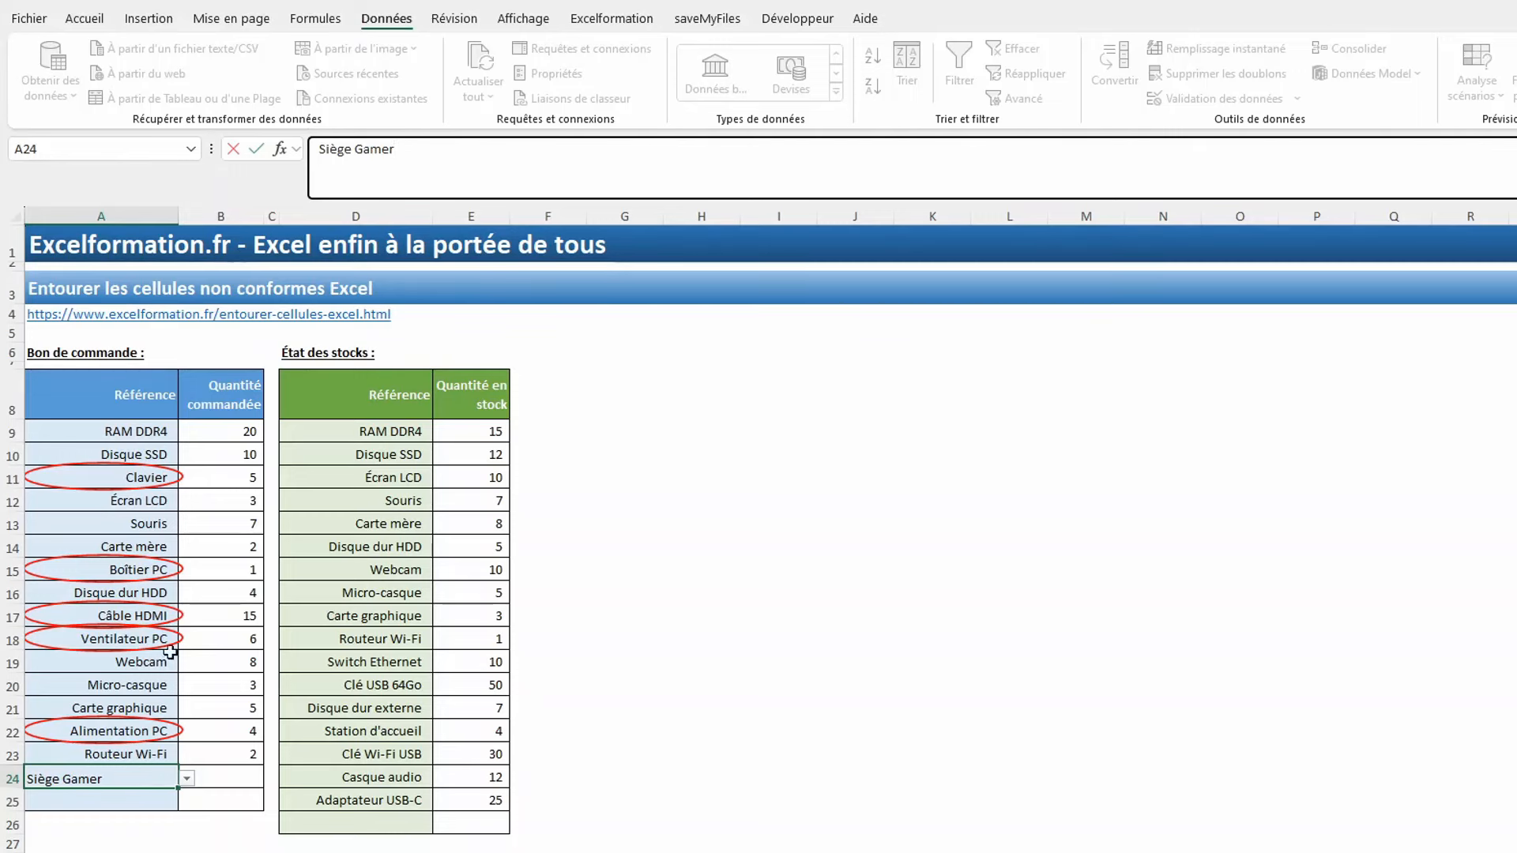
{"action": "key", "text": "Return"}
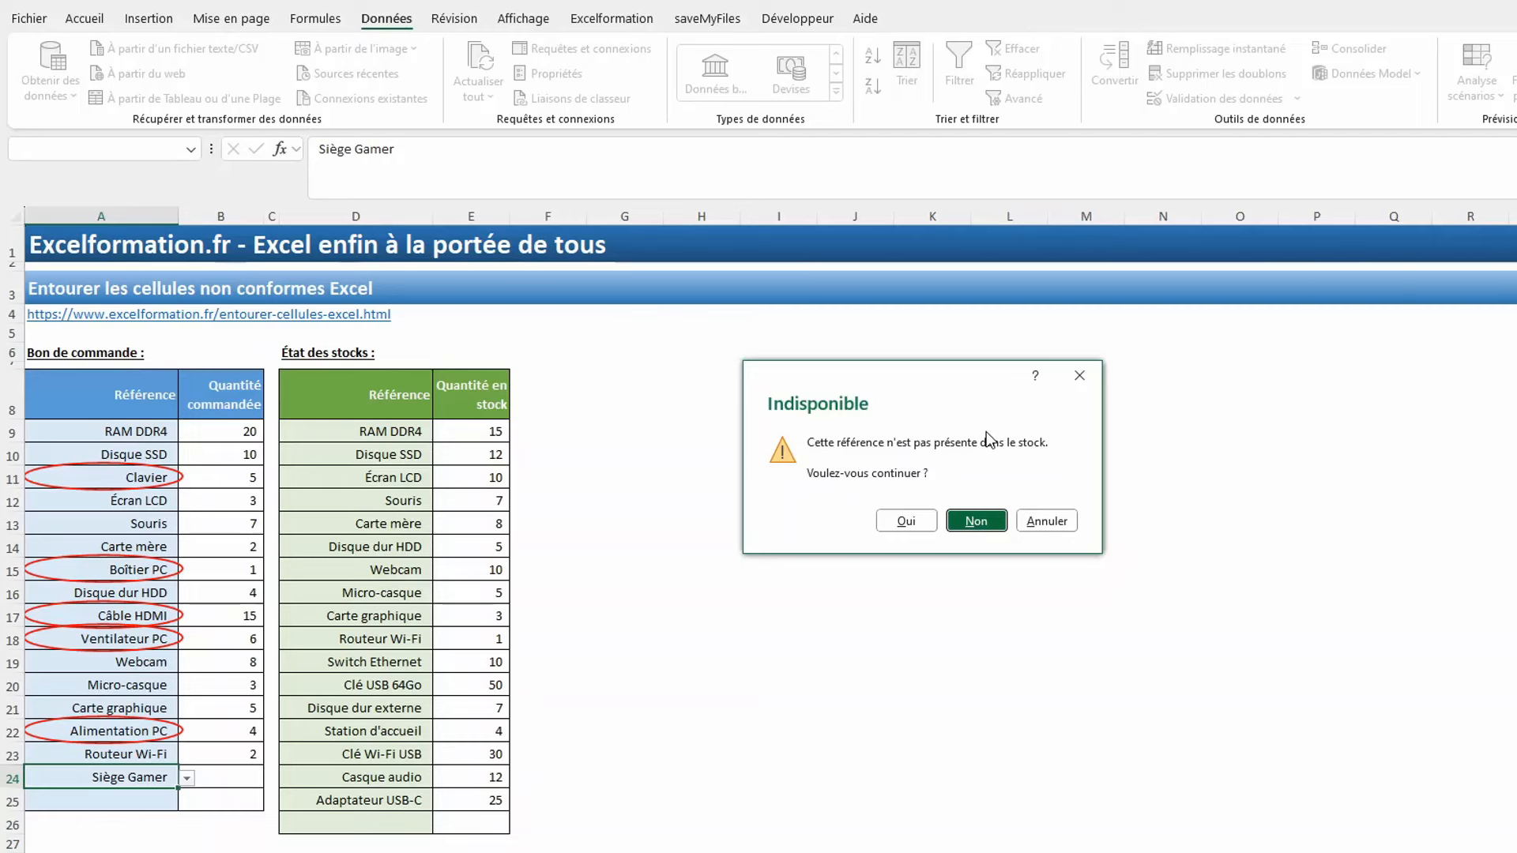
{"action": "left_click", "coordinate": [900, 527]}
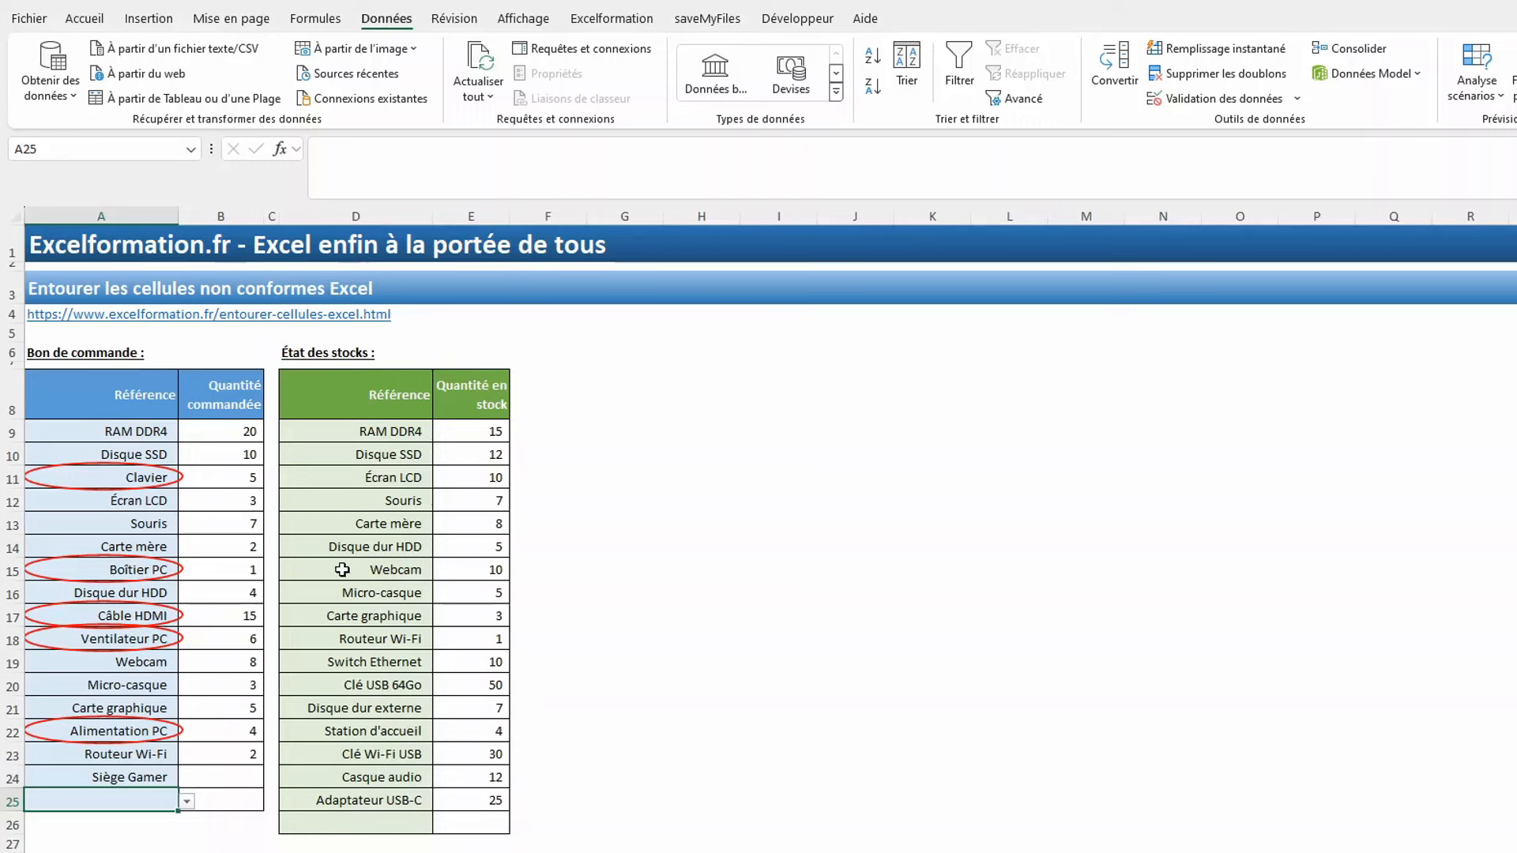
{"action": "left_click", "coordinate": [1297, 97]}
{"action": "left_click", "coordinate": [1256, 150]}
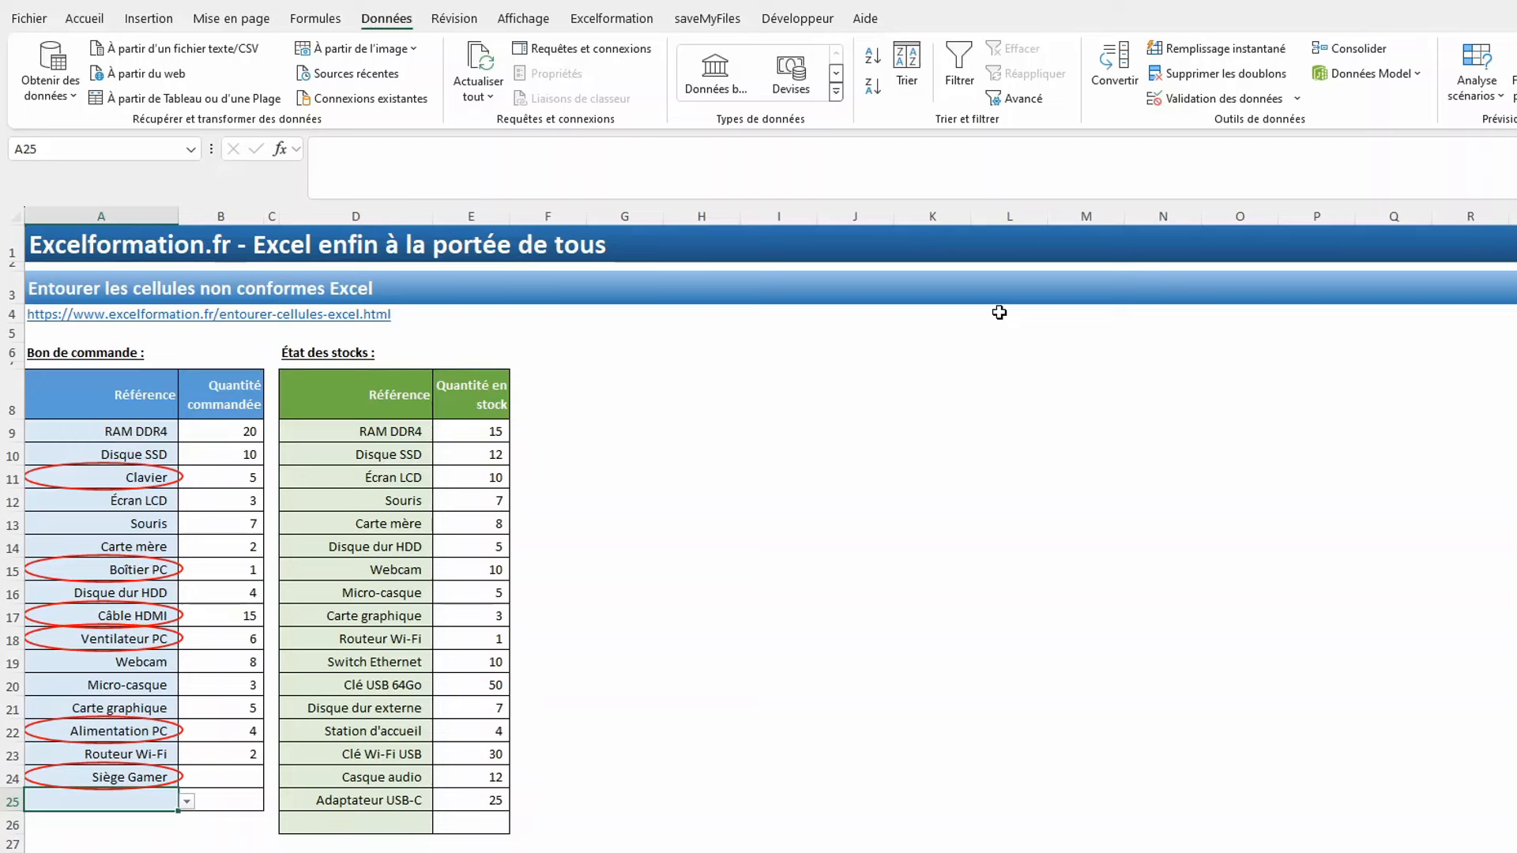
Step: Add "Siège Gamer" to the stock references in cell D26 and refresh the circles around invalid data
{"action": "left_click", "coordinate": [370, 827]}
{"action": "type", "text": "Siège Gamer"}
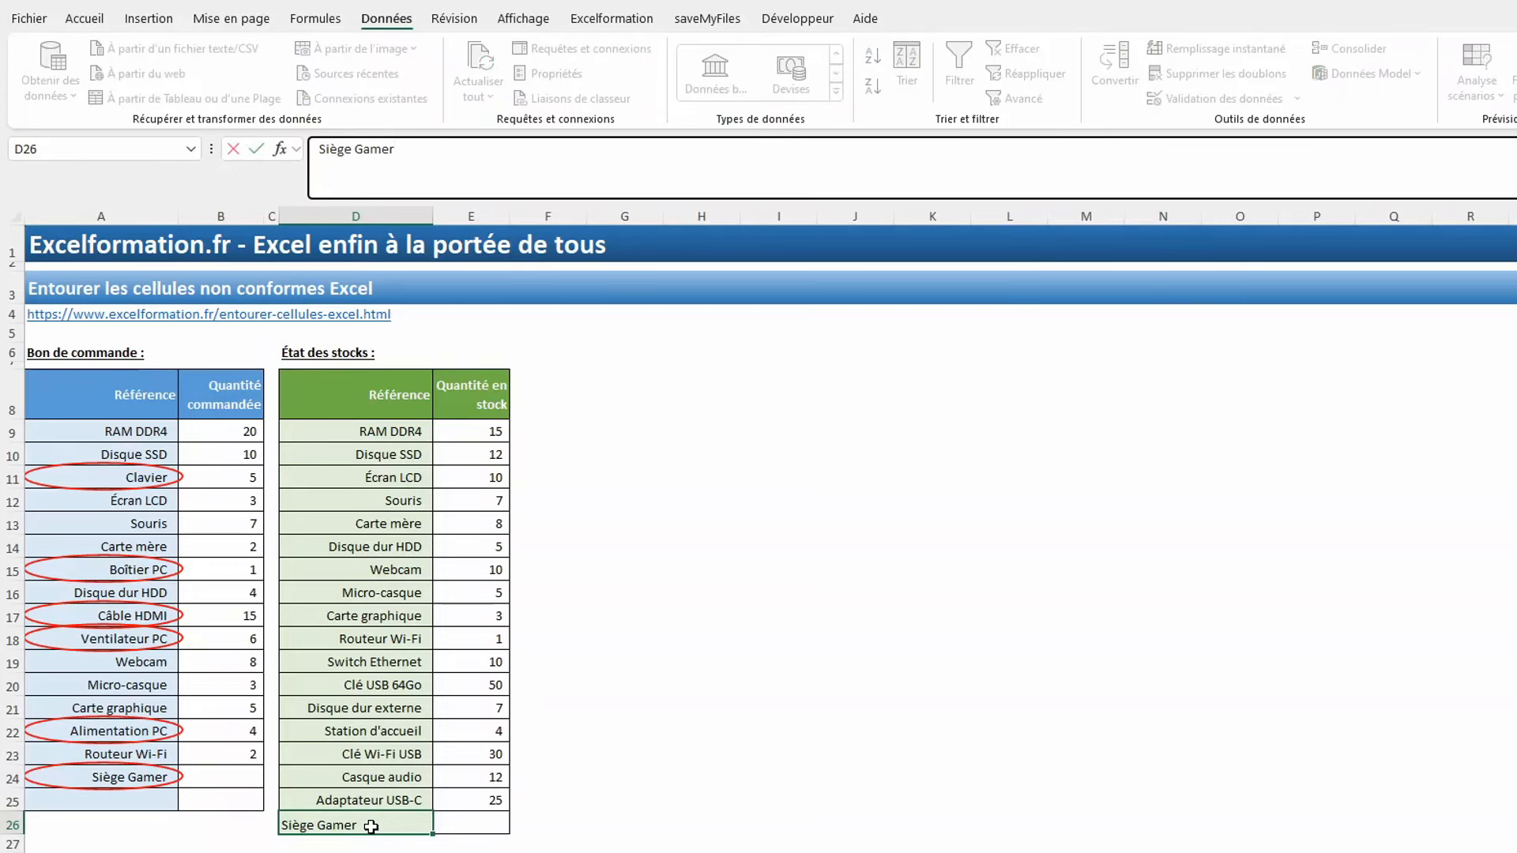
{"action": "key", "text": "Return"}
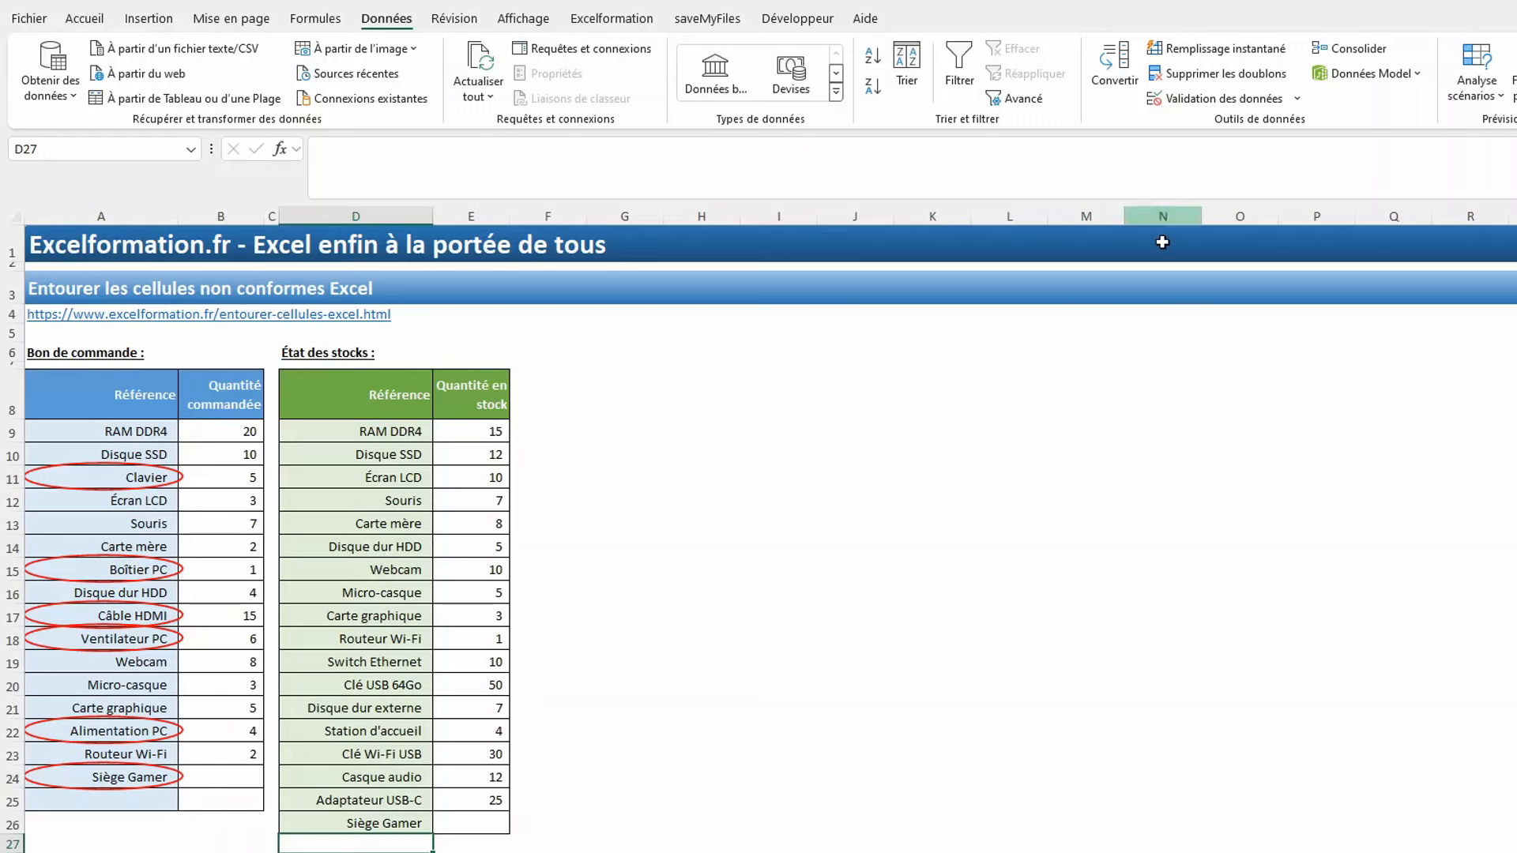
{"action": "left_click", "coordinate": [1297, 98]}
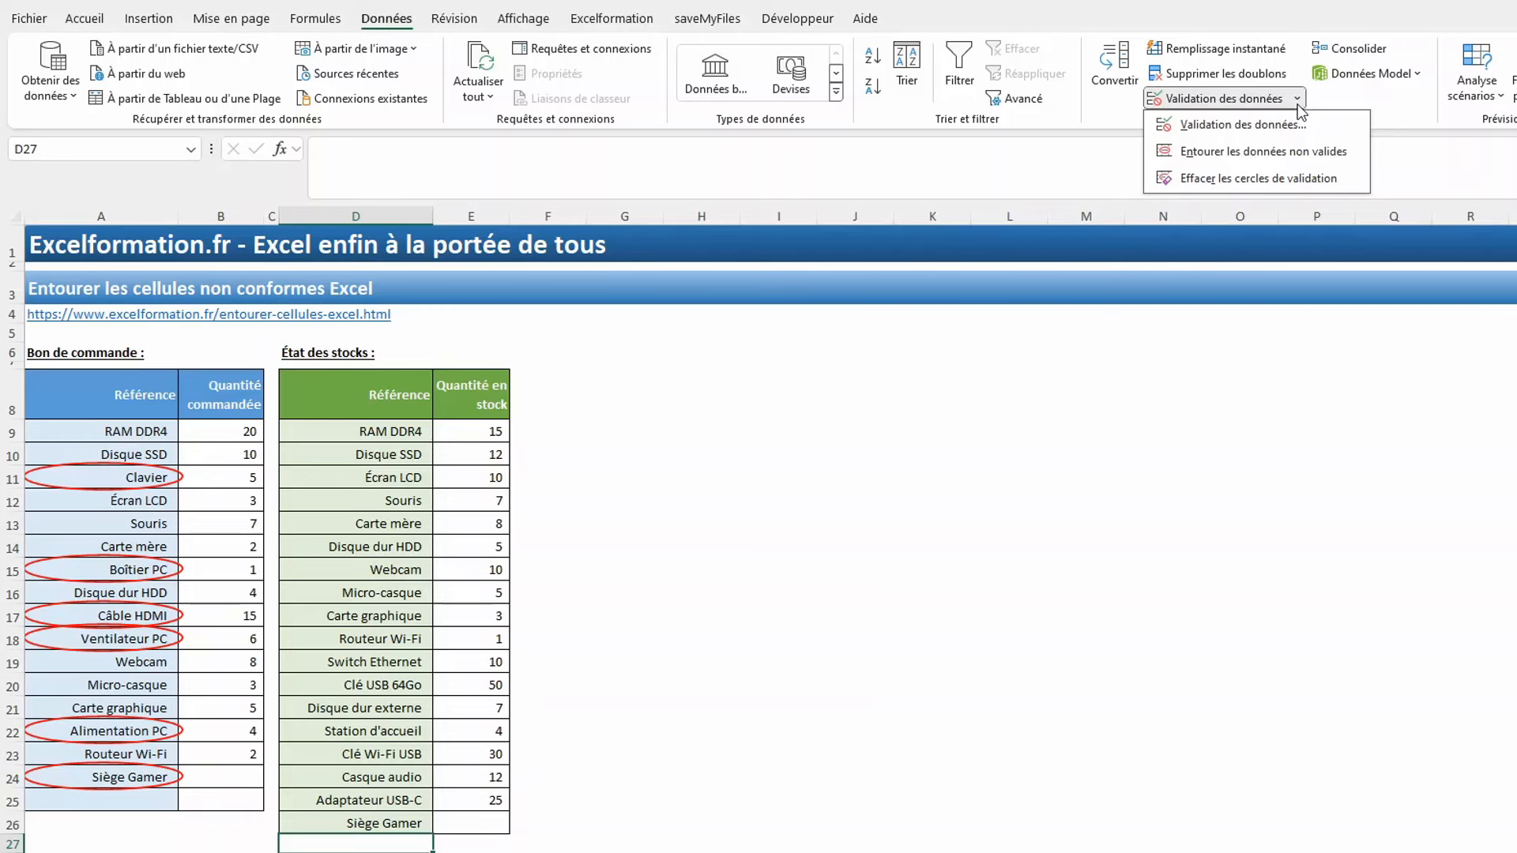
{"action": "left_click", "coordinate": [1277, 153]}
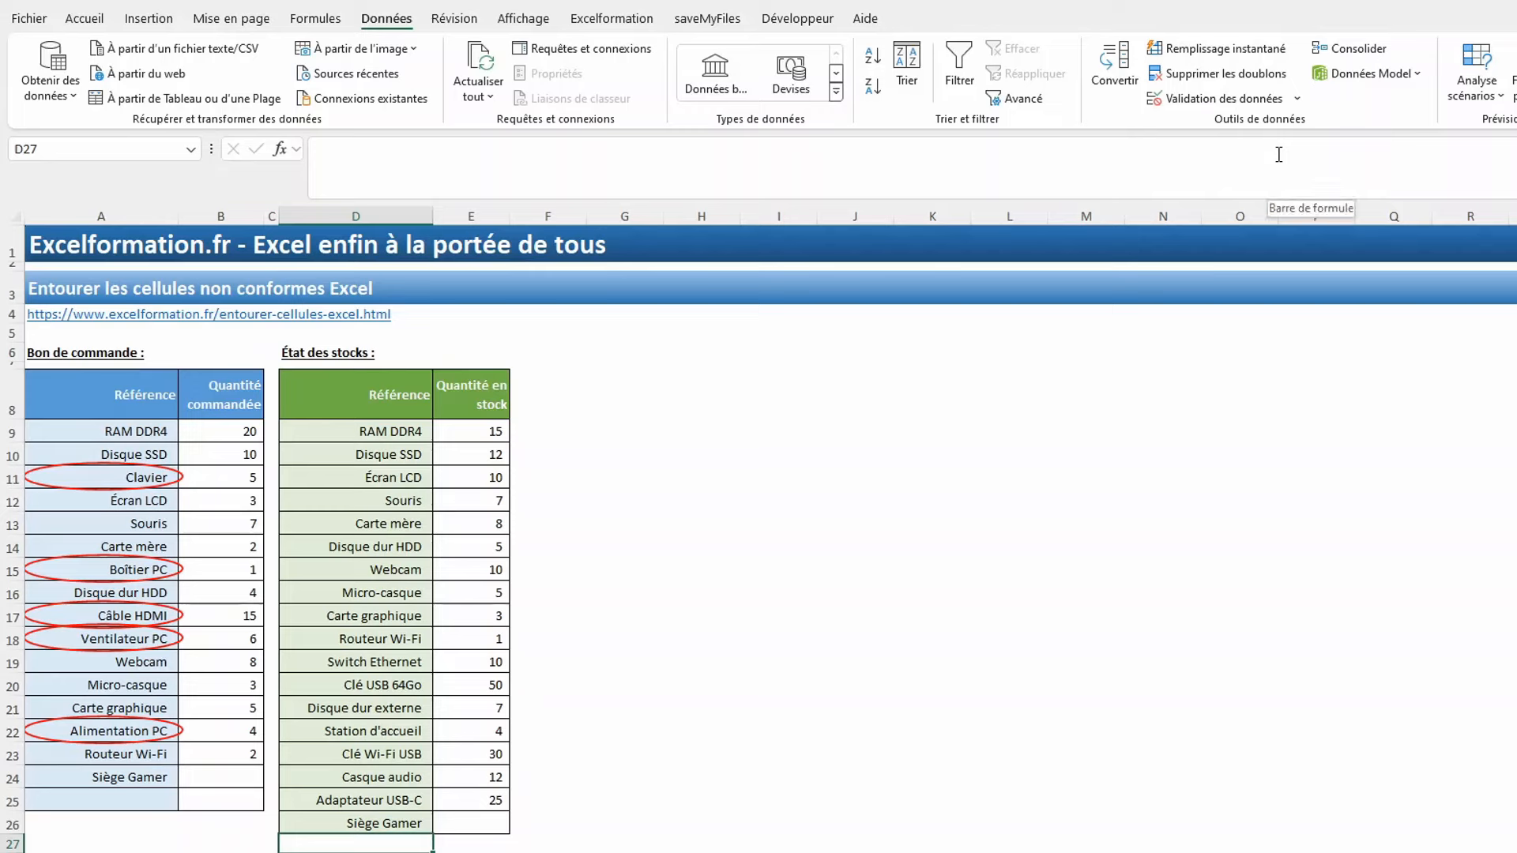